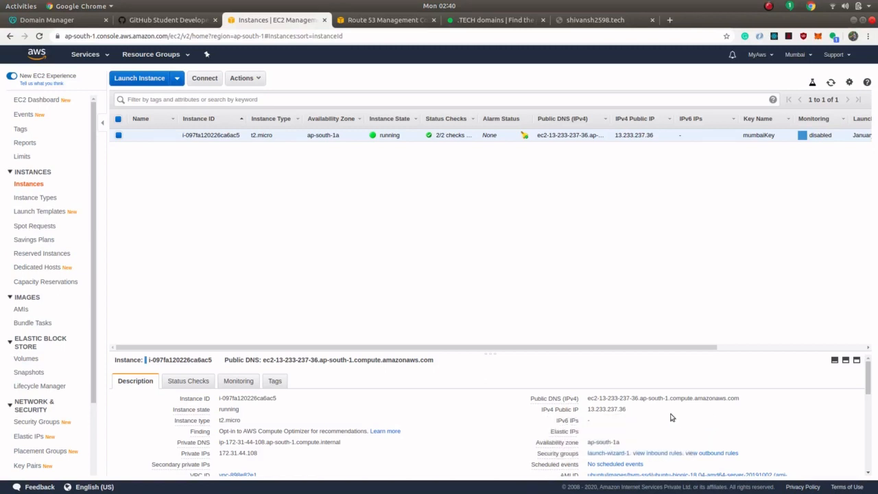
Copy the running EC2 instance's IPv4 public IP and open that address in a new tab.
{"action": "left_click", "coordinate": [635, 410]}
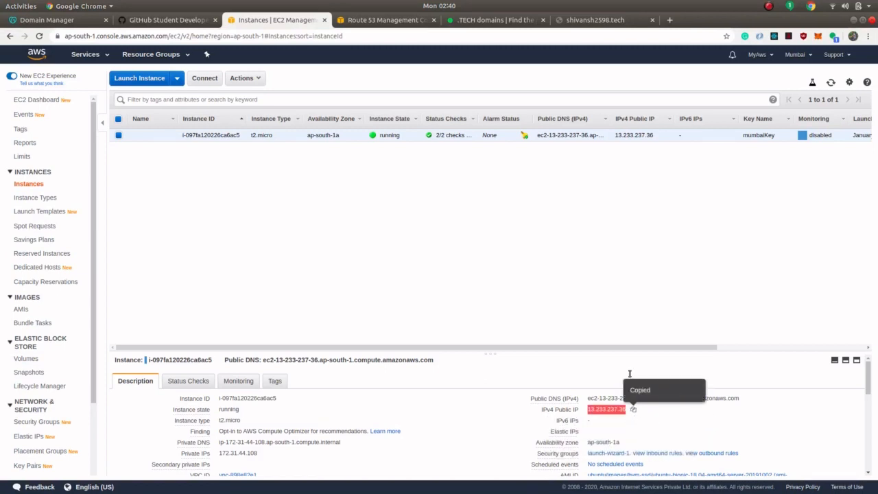
{"action": "left_click", "coordinate": [669, 21]}
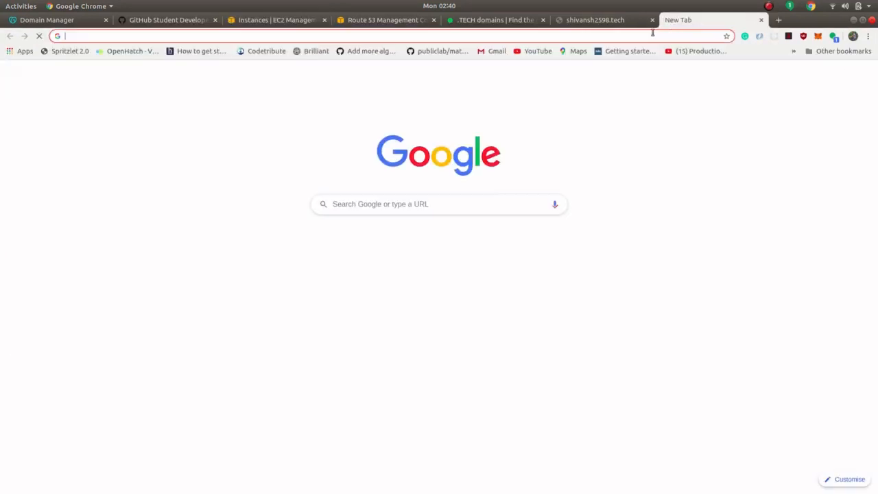
{"action": "key", "text": "ctrl+v"}
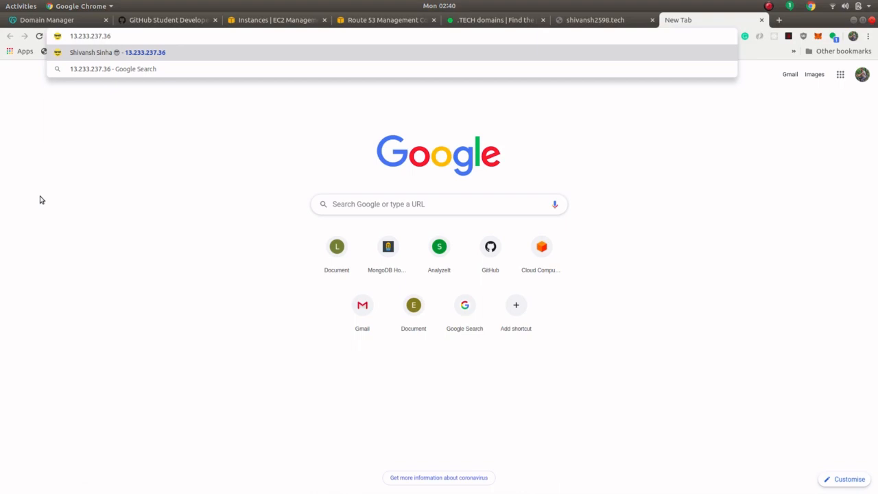
{"action": "key", "text": "Return"}
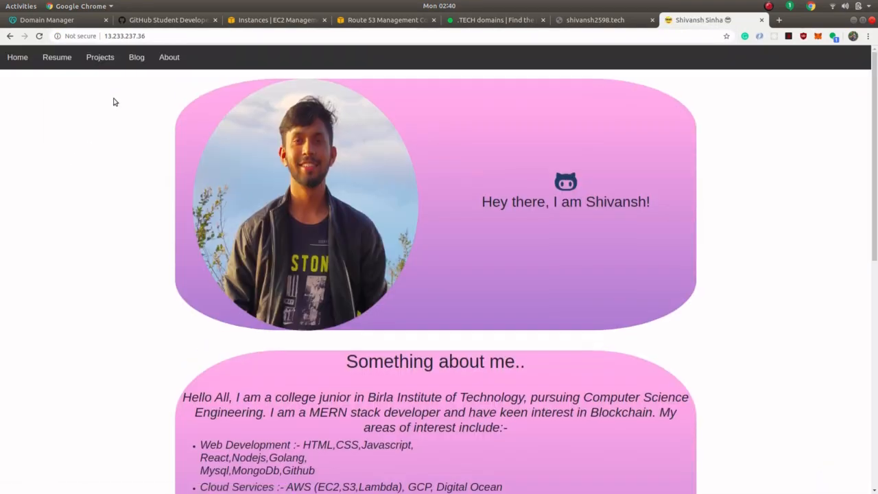
{"action": "left_click", "coordinate": [182, 38]}
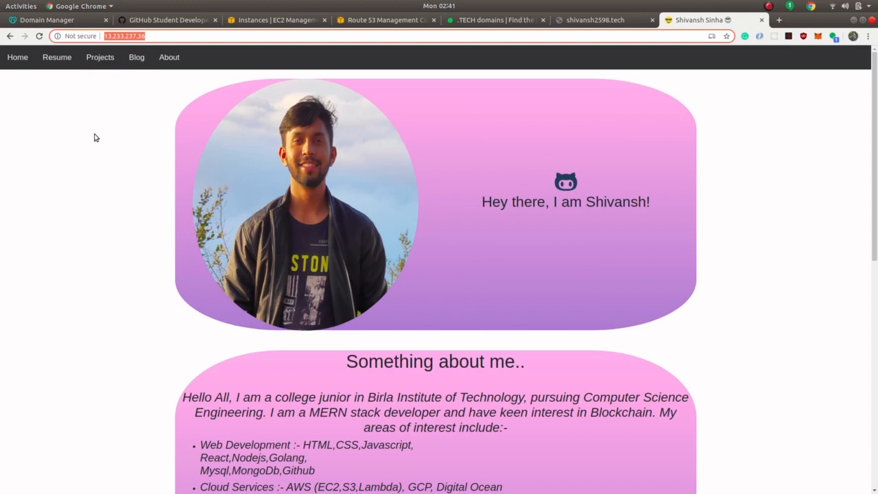
Switch to the GitHub Student Developer Pack offers and follow the .TECH link in the .tech domains offer.
{"action": "left_click", "coordinate": [170, 21]}
{"action": "scroll", "coordinate": [139, 89], "scroll_direction": "up", "scroll_amount": 2}
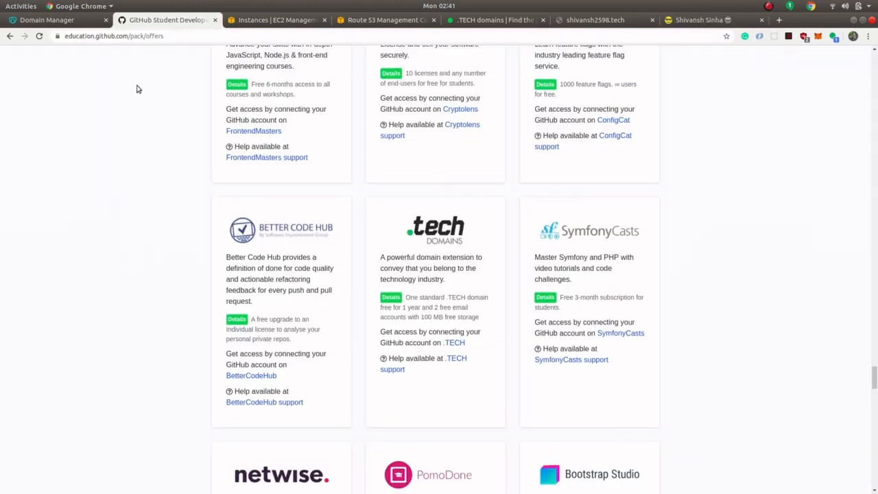
{"action": "scroll", "coordinate": [140, 92], "scroll_direction": "up", "scroll_amount": 3}
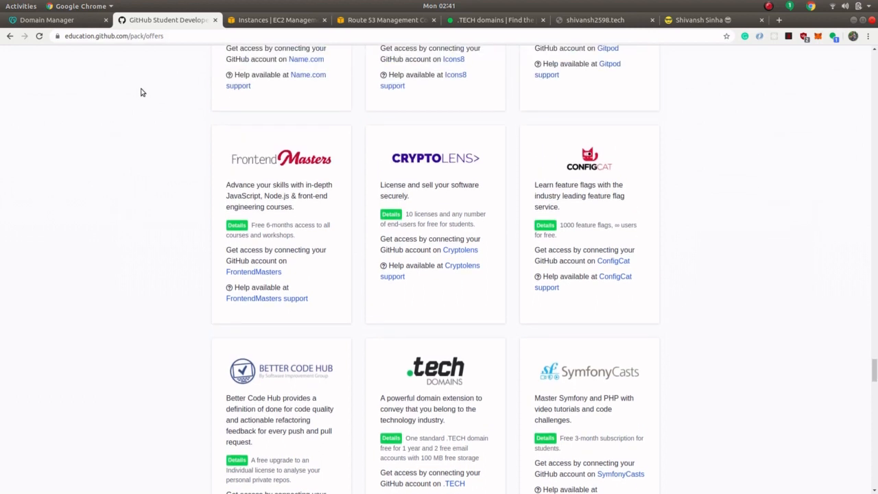
{"action": "scroll", "coordinate": [141, 92], "scroll_direction": "down", "scroll_amount": 2}
{"action": "scroll", "coordinate": [142, 92], "scroll_direction": "down", "scroll_amount": 2}
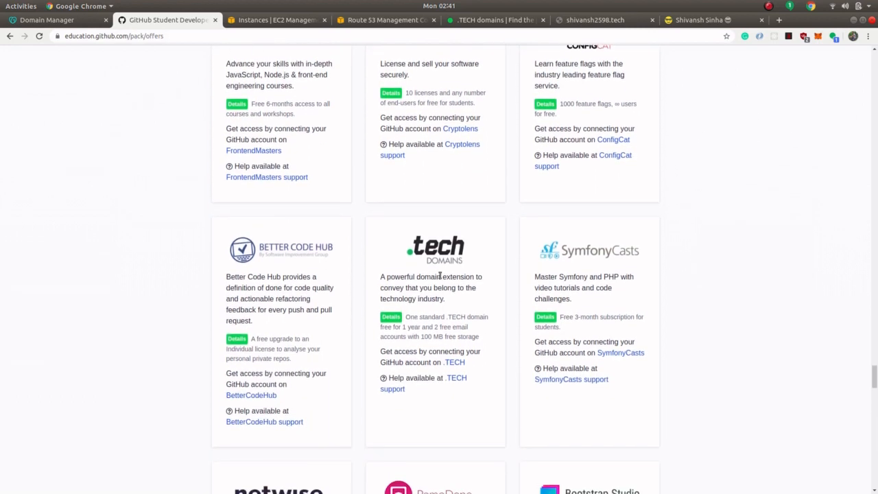
{"action": "left_click", "coordinate": [454, 363]}
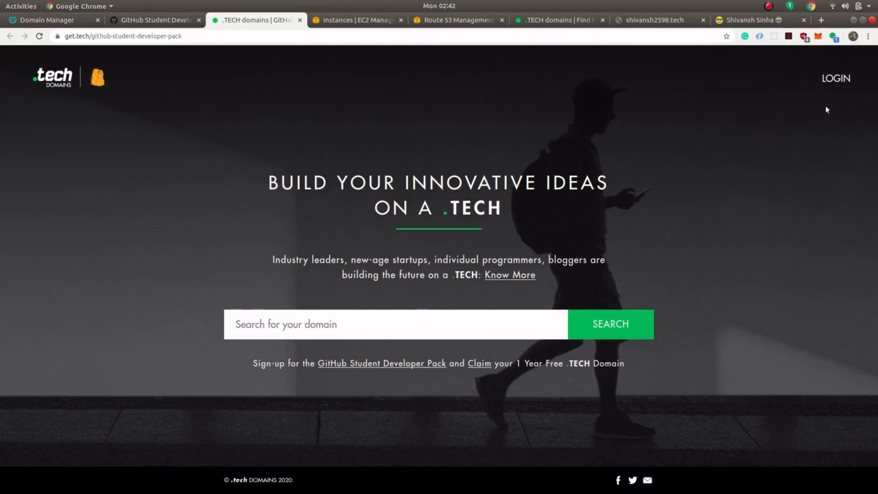
Log in to the .tech domains site and go to the account's control panel.
{"action": "left_click", "coordinate": [835, 83]}
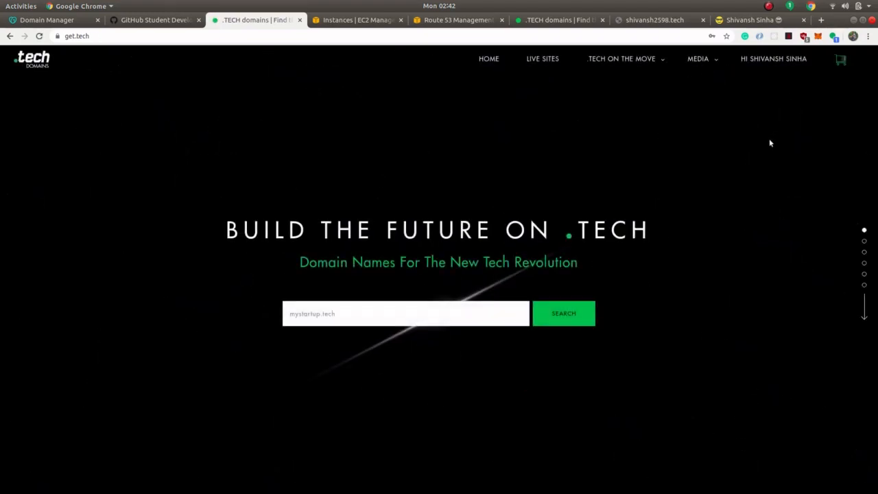
{"action": "mouse_move", "coordinate": [766, 66]}
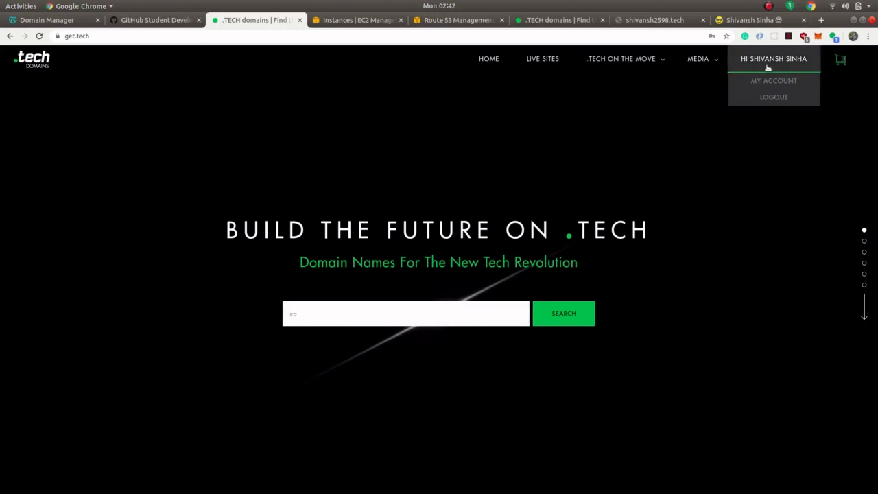
{"action": "left_click", "coordinate": [773, 81]}
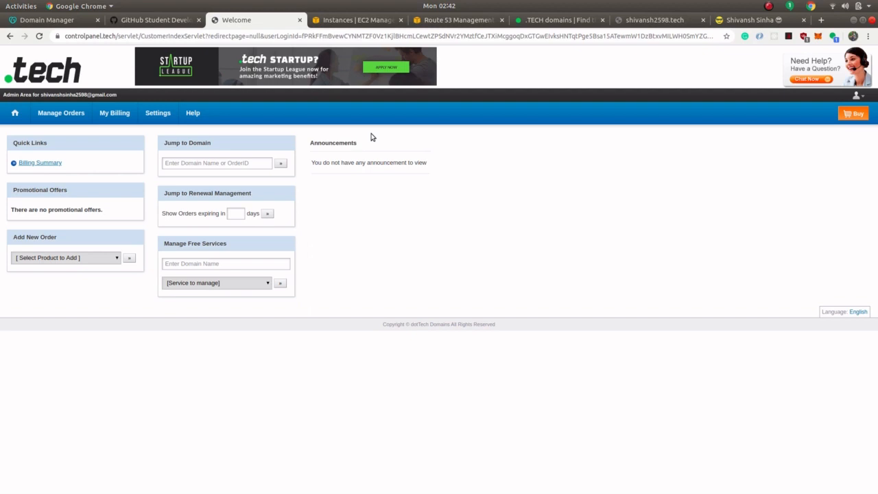
Look up the domain shivansh2598 in the control panel and open its name server management.
{"action": "left_click", "coordinate": [225, 162]}
{"action": "type", "text": "shi"}
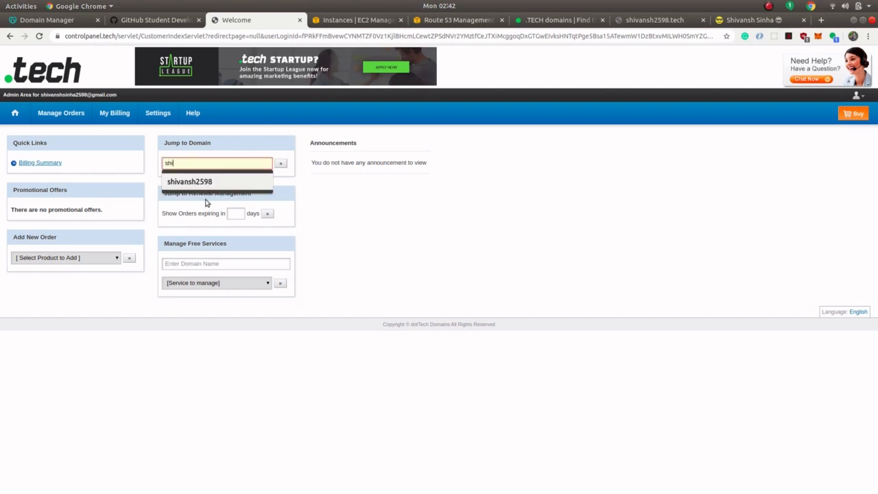
{"action": "type", "text": "vansh2598"}
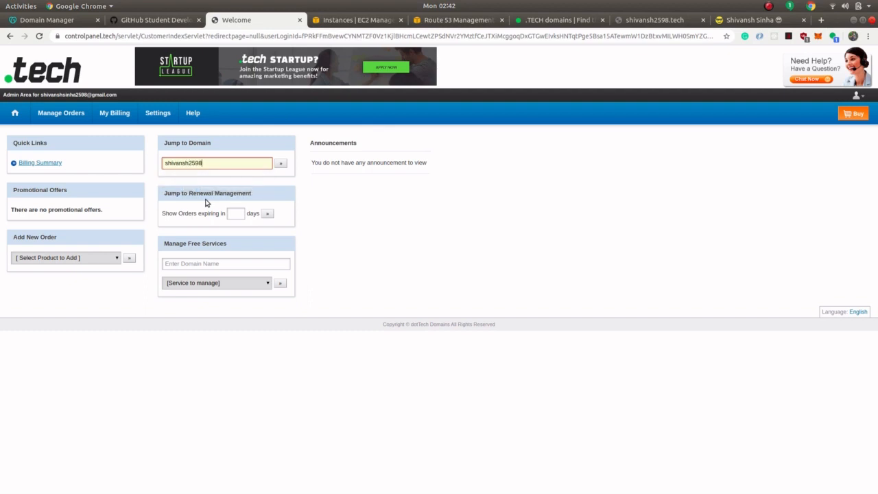
{"action": "key", "text": "Return"}
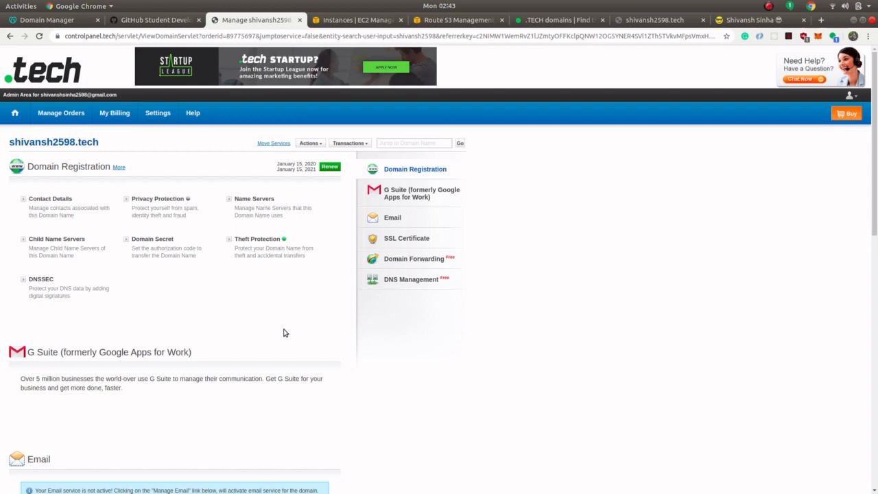
{"action": "left_click", "coordinate": [259, 199]}
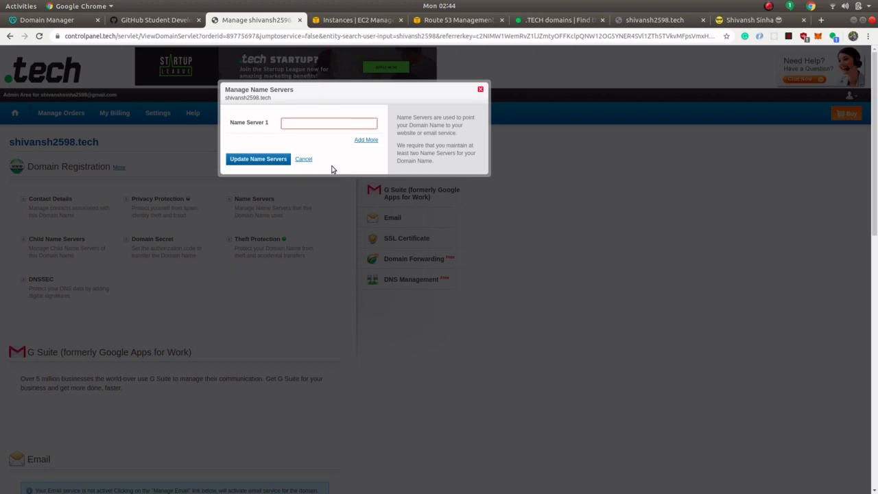
Switch to the GoDaddy domain manager and examine the DNS records and nameservers of doorcha.com.
{"action": "left_click", "coordinate": [52, 25]}
{"action": "scroll", "coordinate": [149, 274], "scroll_direction": "down", "scroll_amount": 3}
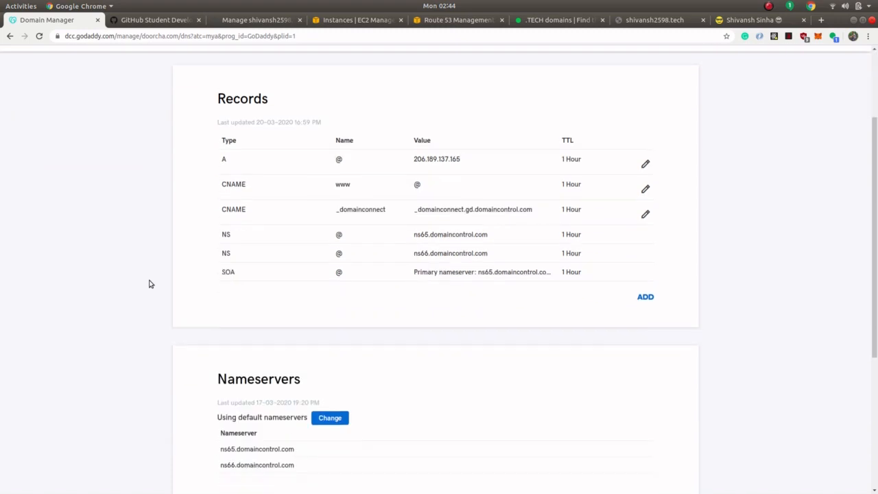
{"action": "scroll", "coordinate": [148, 290], "scroll_direction": "down", "scroll_amount": 3}
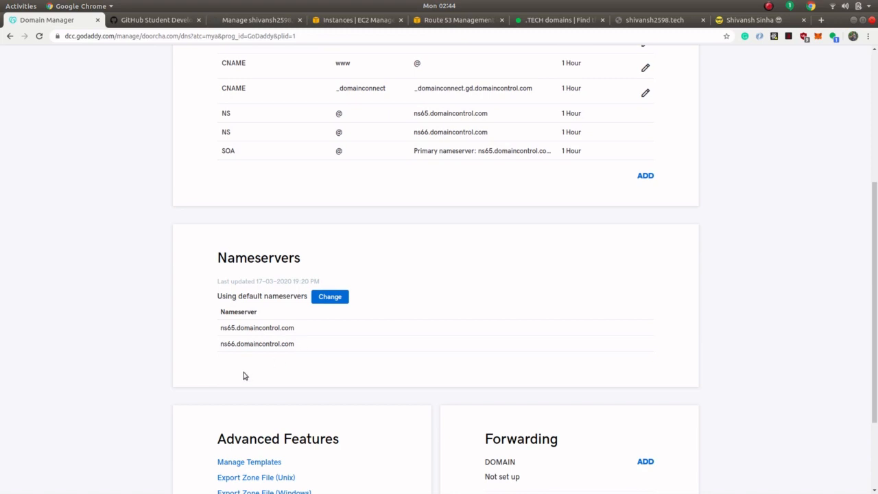
{"action": "scroll", "coordinate": [245, 375], "scroll_direction": "up", "scroll_amount": 2}
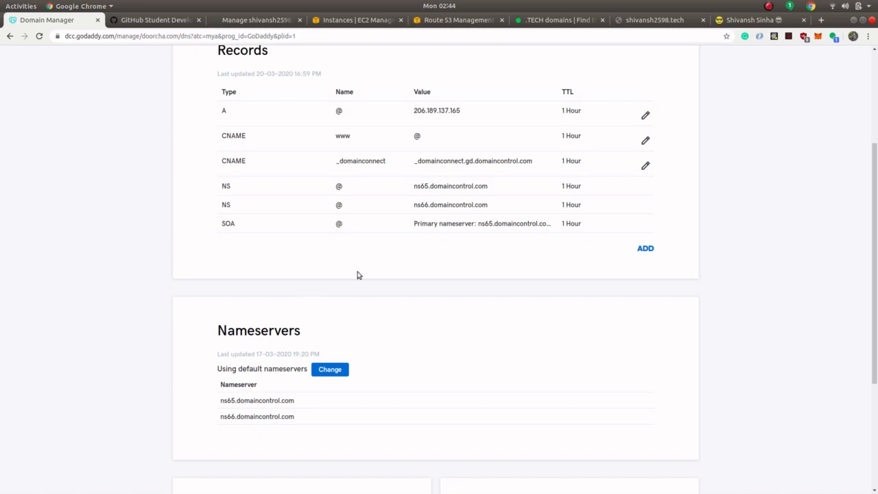
{"action": "scroll", "coordinate": [374, 261], "scroll_direction": "up", "scroll_amount": 1}
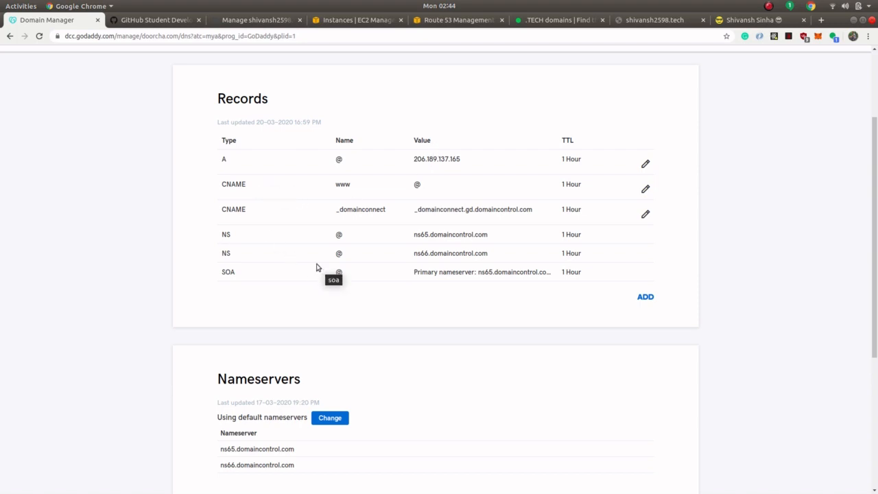
Switch to the AWS console, open Route 53 from the Networking & Content Delivery services, and get started with DNS management.
{"action": "left_click", "coordinate": [425, 23]}
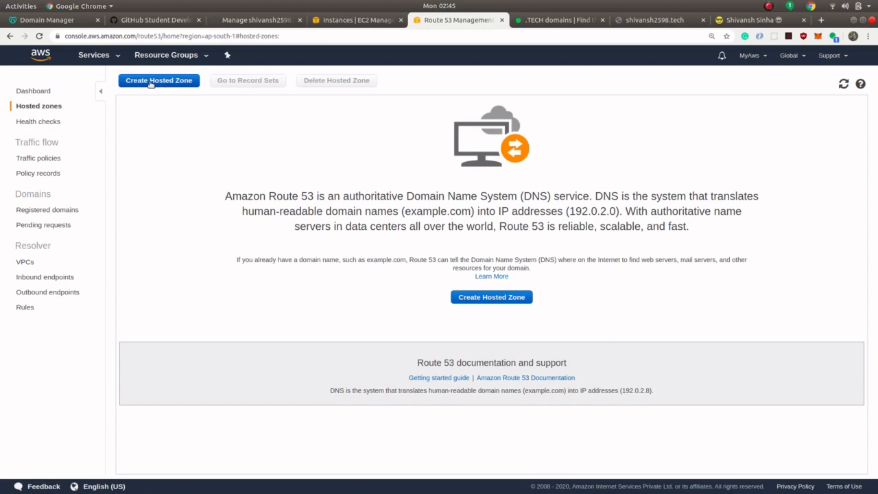
{"action": "left_click", "coordinate": [111, 59]}
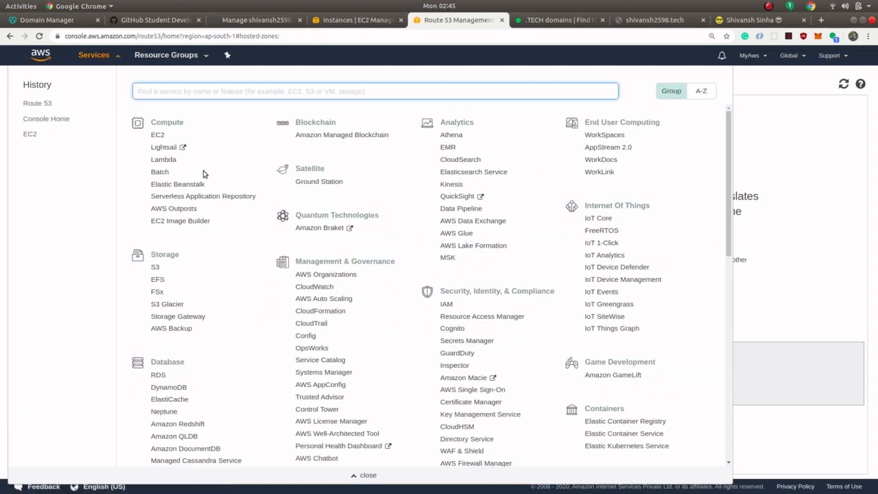
{"action": "scroll", "coordinate": [196, 171], "scroll_direction": "down", "scroll_amount": 3}
{"action": "scroll", "coordinate": [170, 415], "scroll_direction": "down", "scroll_amount": 3}
{"action": "scroll", "coordinate": [169, 416], "scroll_direction": "down", "scroll_amount": 1}
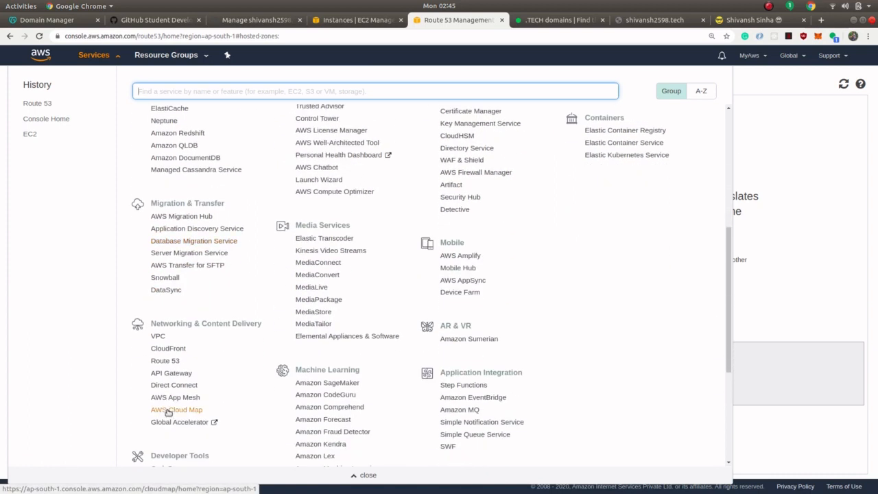
{"action": "left_click", "coordinate": [165, 362]}
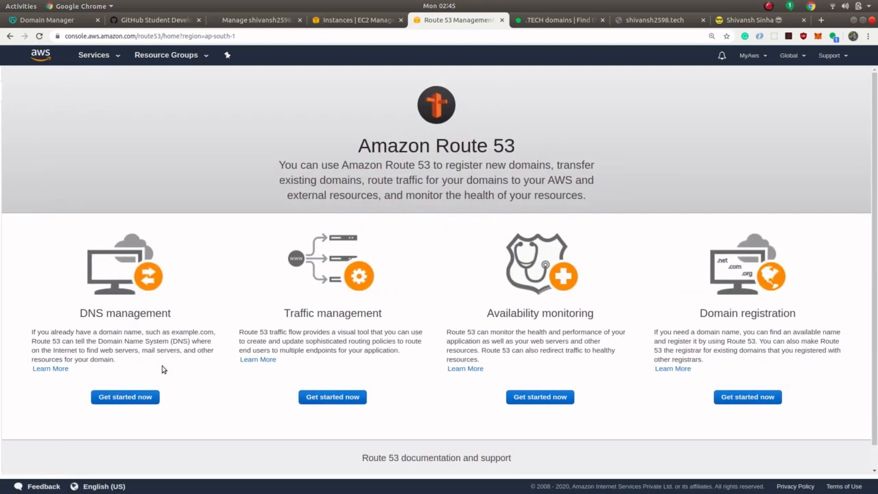
{"action": "left_click", "coordinate": [124, 402]}
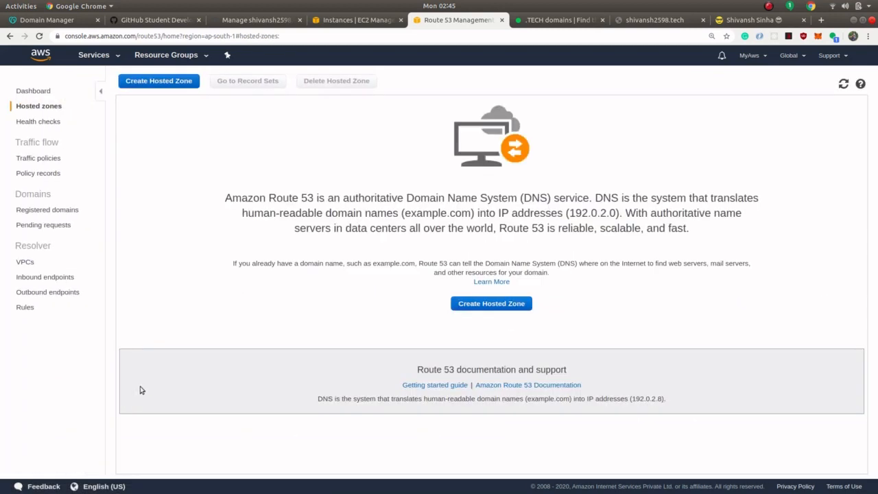
Create a public hosted zone for the domain shivansh2598.tech.
{"action": "left_click", "coordinate": [484, 306]}
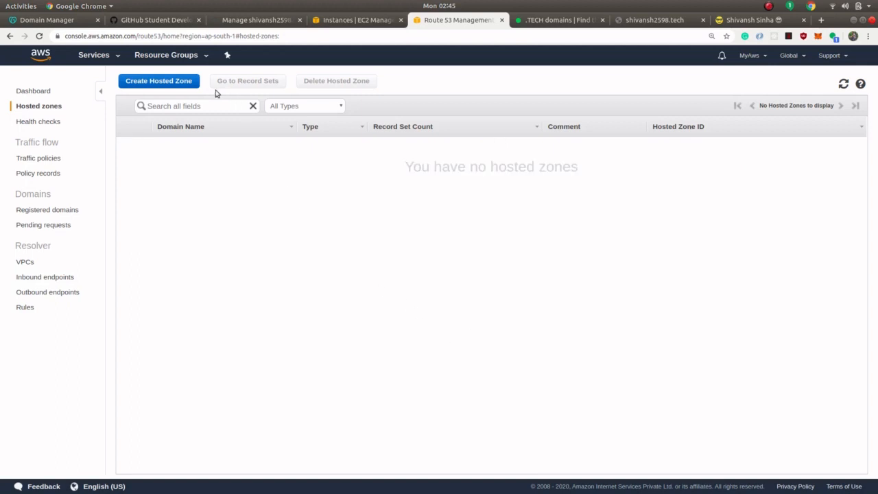
{"action": "left_click", "coordinate": [173, 82]}
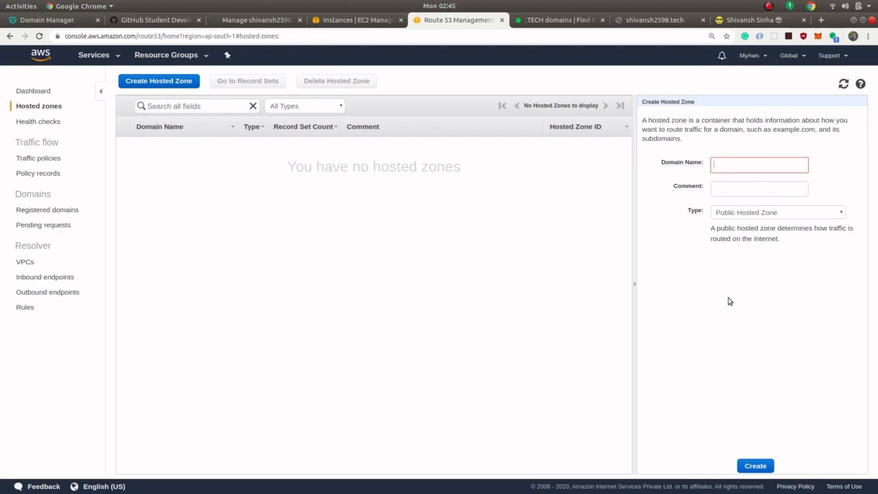
{"action": "type", "text": "shivansh2598.tech."}
{"action": "left_click", "coordinate": [755, 467]}
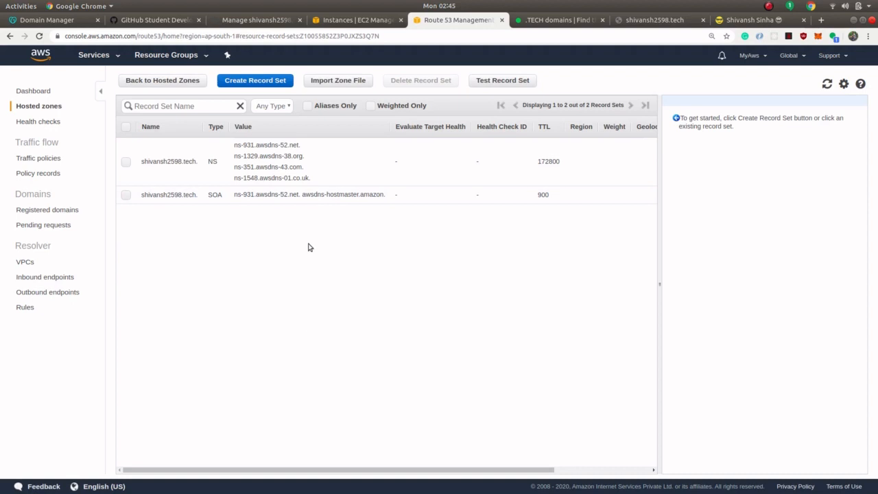
Copy the NS record's first value from Route 53 into the .tech domain's Name Server 1 as ns-931.awsdns-52.net, without the trailing dot.
{"action": "left_click_drag", "start_coordinate": [310, 178], "coordinate": [234, 146]}
{"action": "left_click", "coordinate": [294, 139]}
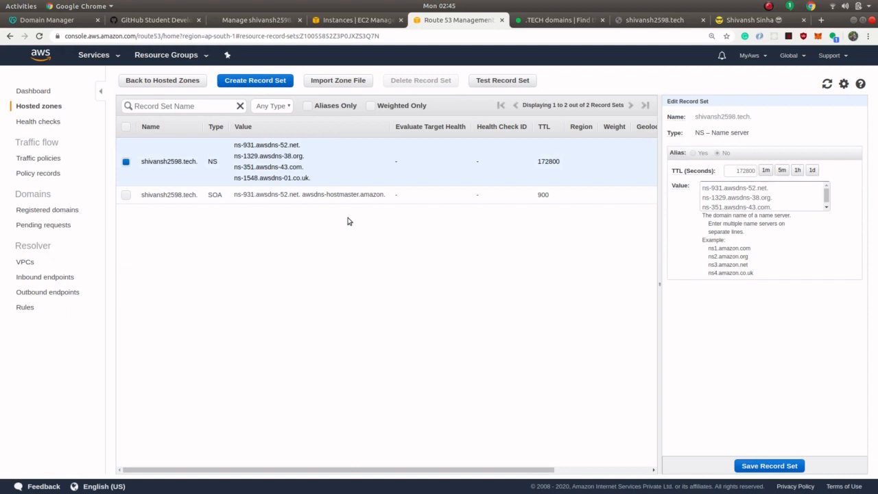
{"action": "left_click", "coordinate": [251, 21]}
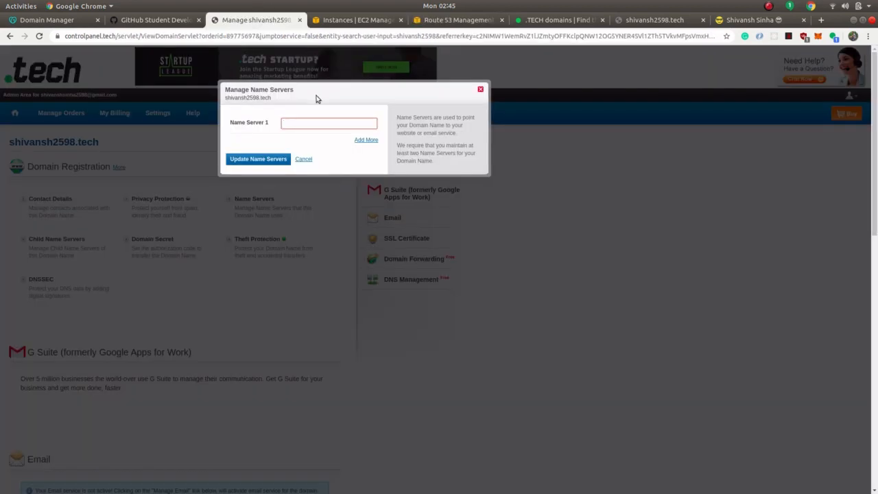
{"action": "left_click", "coordinate": [330, 127]}
{"action": "left_click", "coordinate": [445, 20]}
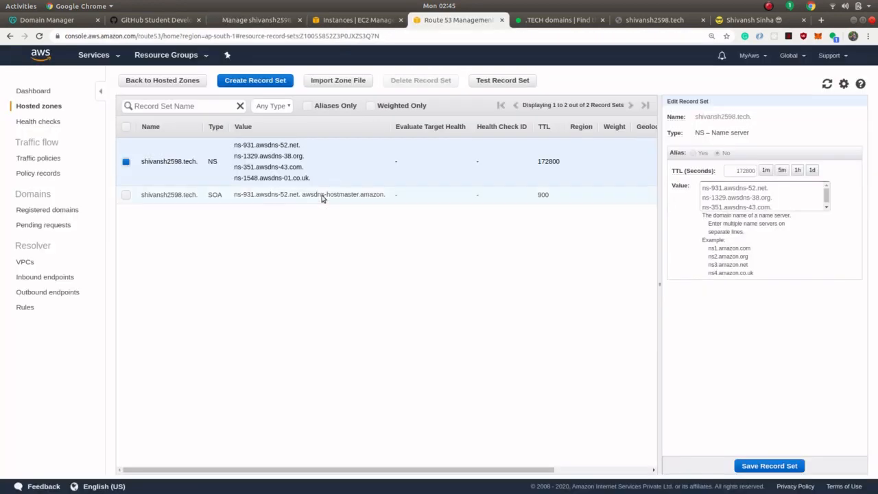
{"action": "triple_click", "coordinate": [292, 146]}
{"action": "key", "text": "ctrl+c"}
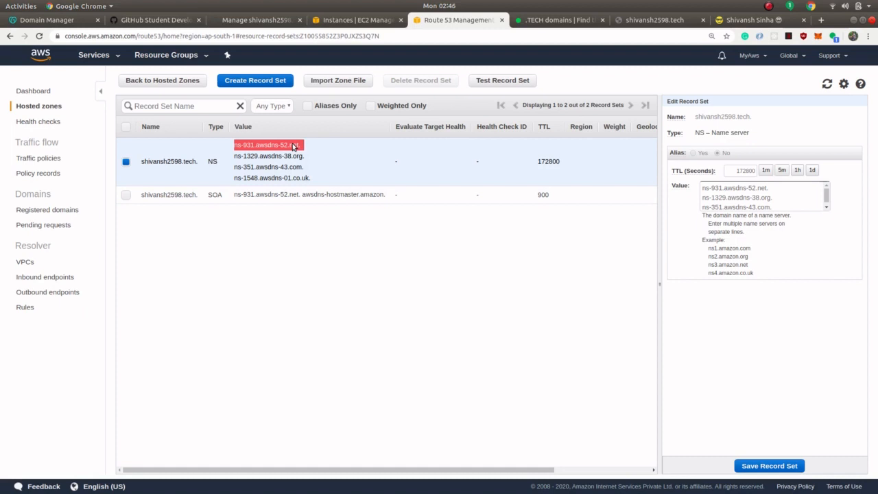
{"action": "left_click", "coordinate": [262, 21]}
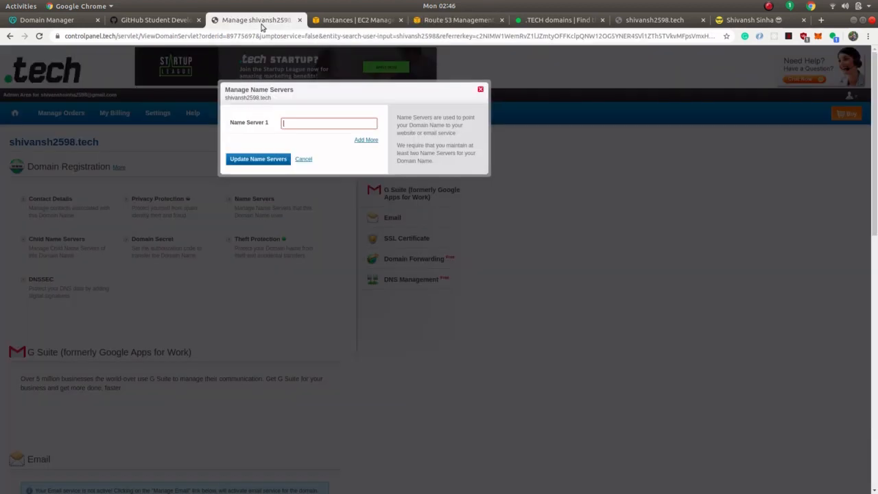
{"action": "left_click", "coordinate": [294, 125]}
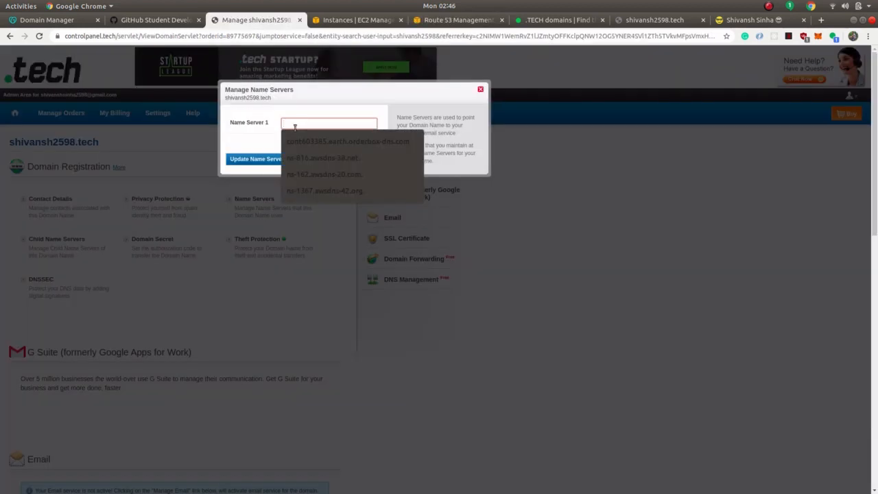
{"action": "key", "text": "ctrl+v"}
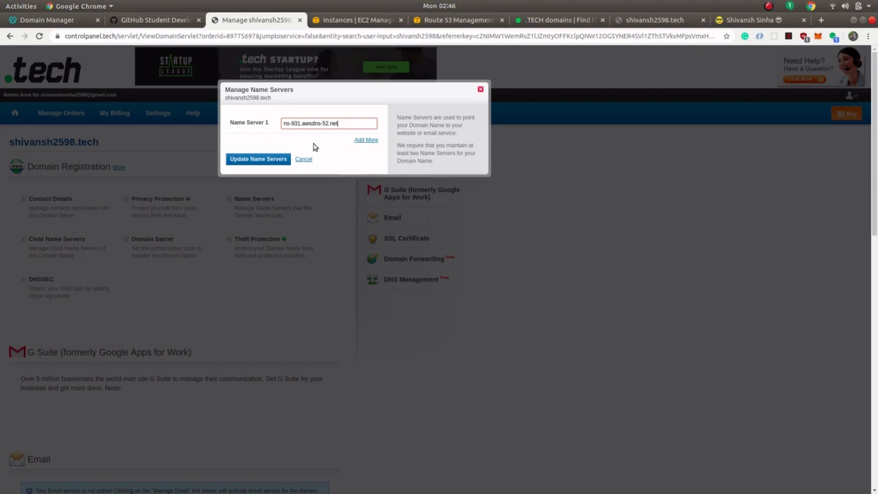
Add Name Server 2 to the .tech domain as ns-1329.awsdns-38.org, copied from Route 53's NS record without the trailing dot.
{"action": "left_click", "coordinate": [365, 140]}
{"action": "left_click", "coordinate": [425, 20]}
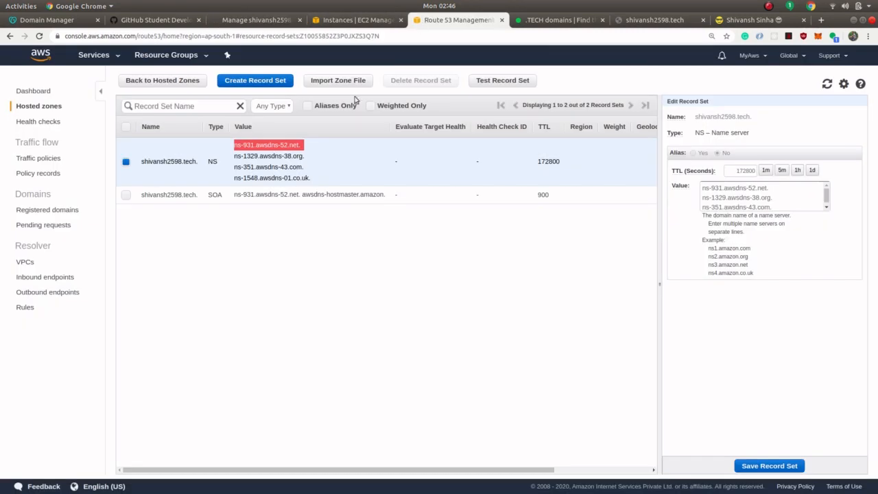
{"action": "triple_click", "coordinate": [295, 157]}
{"action": "key", "text": "ctrl+c"}
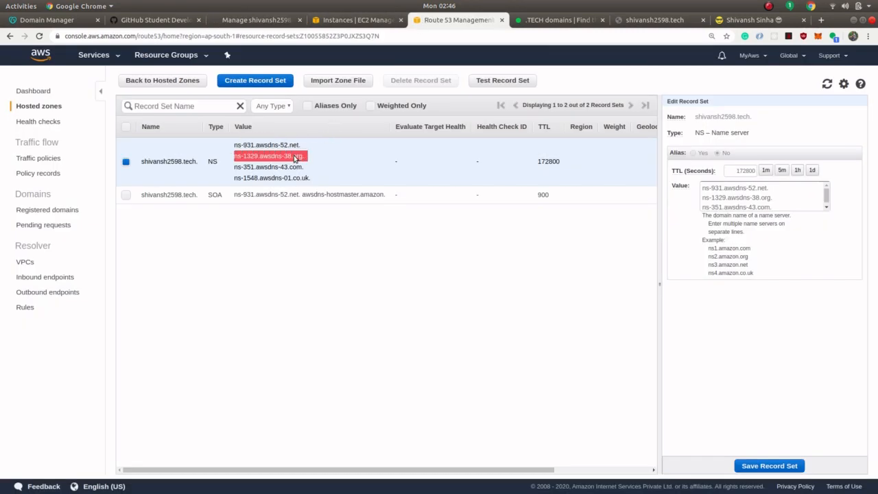
{"action": "left_click", "coordinate": [256, 21]}
{"action": "left_click", "coordinate": [299, 143]}
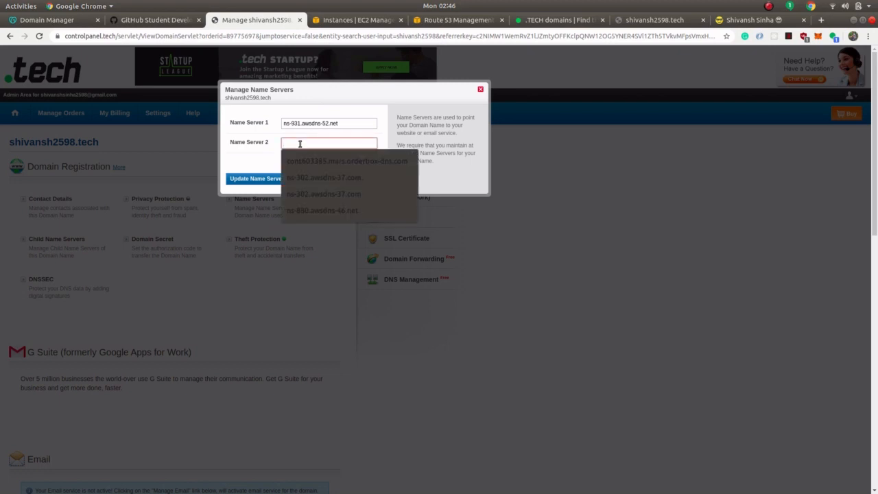
{"action": "key", "text": "ctrl+v"}
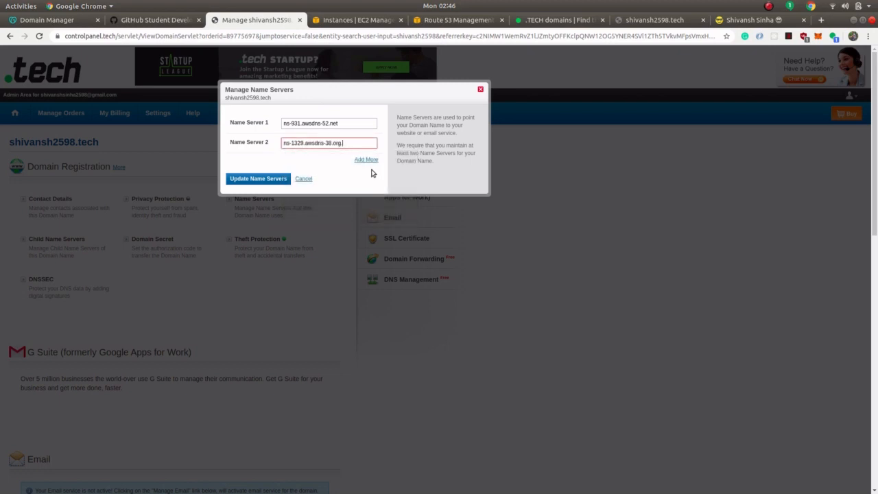
{"action": "key", "text": "BackSpace"}
Add Name Server 3 to the .tech domain as ns-351.awsdns-43.com, copied from Route 53's NS record without the trailing dot.
{"action": "left_click", "coordinate": [366, 160]}
{"action": "left_click", "coordinate": [450, 23]}
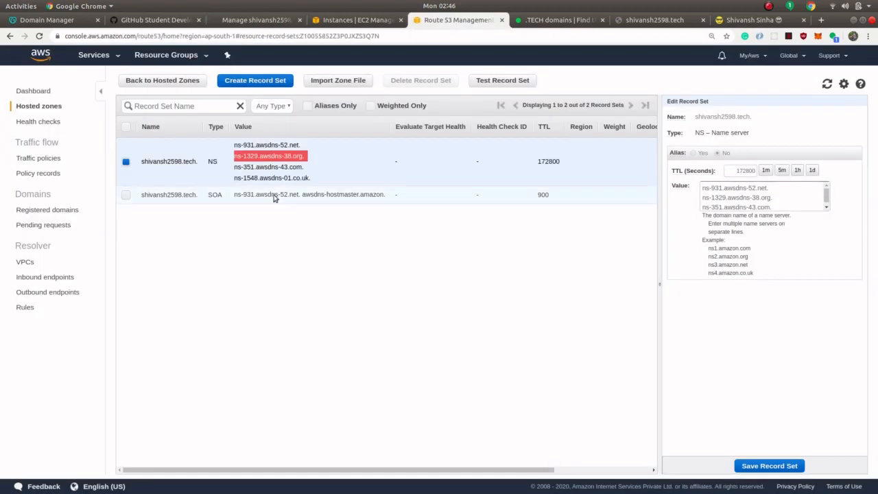
{"action": "left_click", "coordinate": [278, 172]}
{"action": "triple_click", "coordinate": [279, 170]}
{"action": "key", "text": "ctrl+c"}
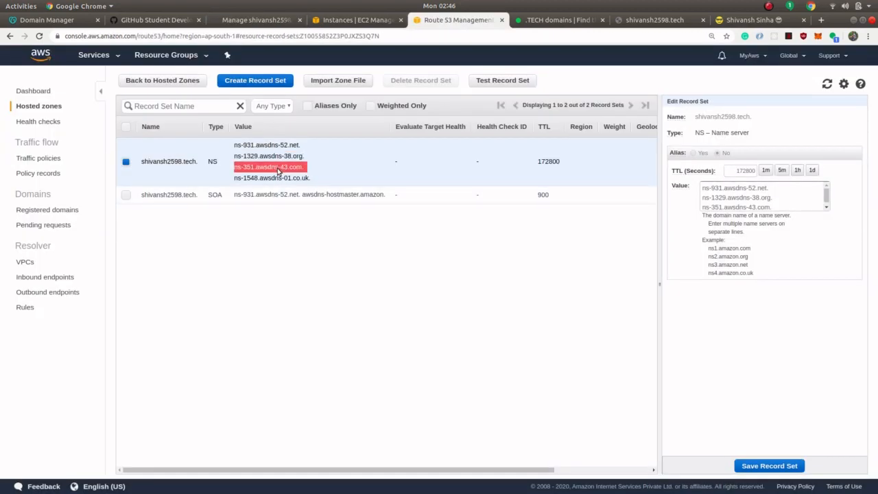
{"action": "left_click", "coordinate": [344, 24]}
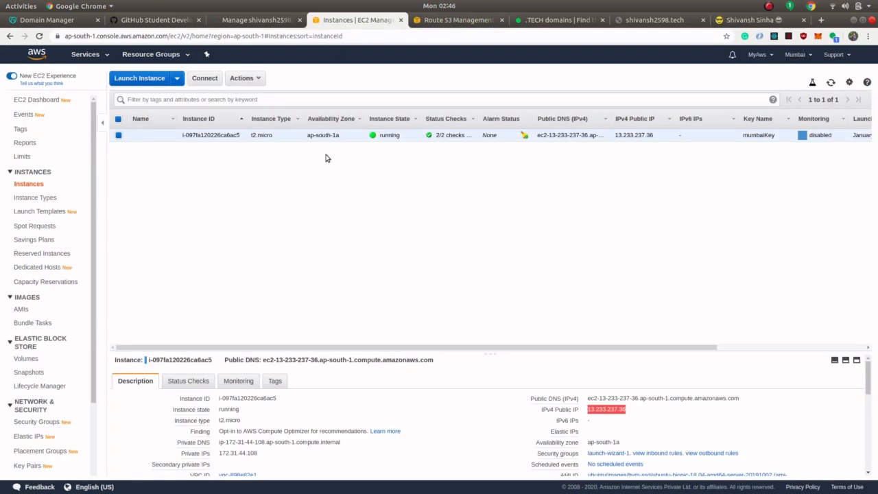
{"action": "left_click", "coordinate": [258, 20]}
{"action": "left_click", "coordinate": [292, 162]}
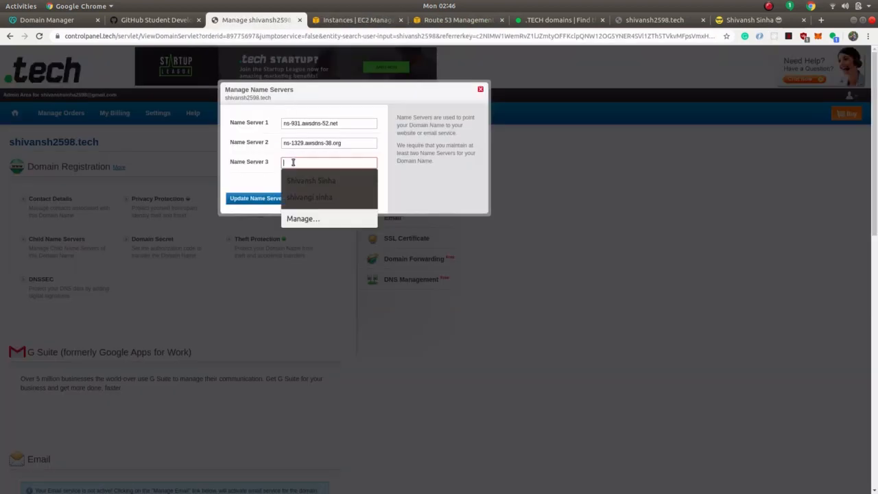
{"action": "key", "text": "ctrl+v"}
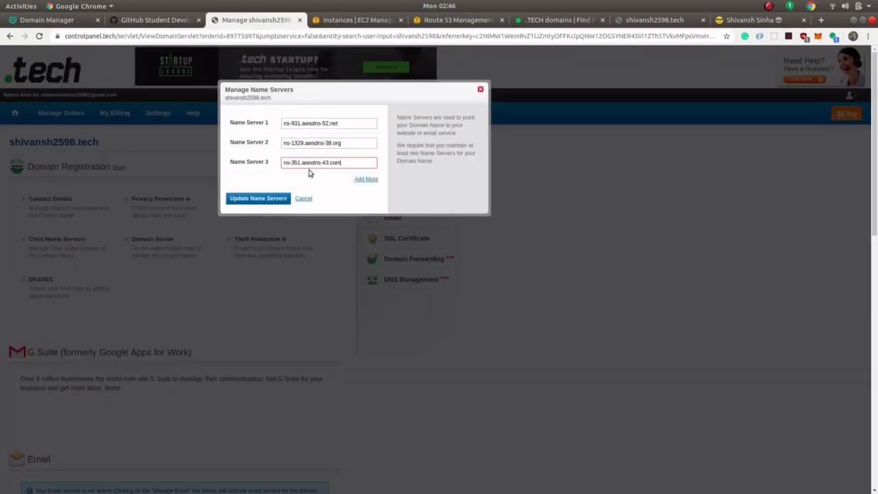
{"action": "key", "text": "BackSpace"}
Add Name Server 4 from Route 53's NS record as ns-1548.awsdns-01.co.uk and save the .tech domain's updated name servers.
{"action": "left_click", "coordinate": [354, 182]}
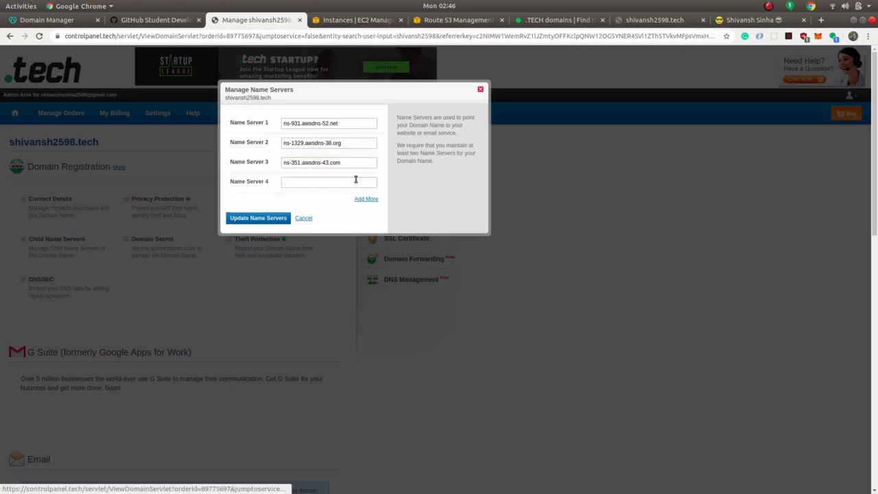
{"action": "left_click", "coordinate": [456, 19]}
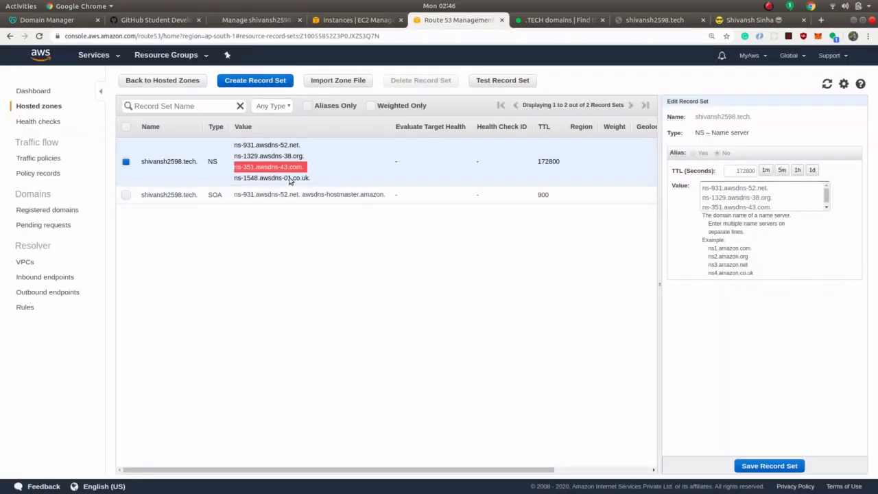
{"action": "triple_click", "coordinate": [289, 180]}
{"action": "key", "text": "ctrl+c"}
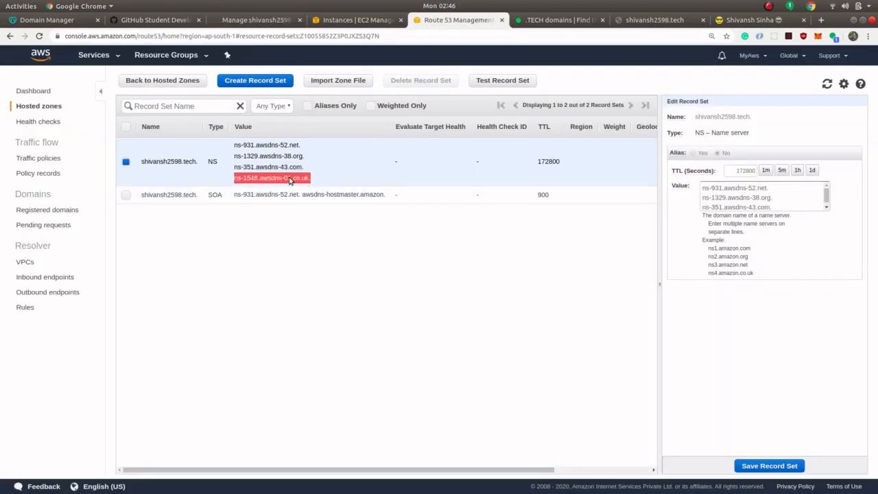
{"action": "left_click", "coordinate": [268, 25]}
{"action": "left_click", "coordinate": [321, 183]}
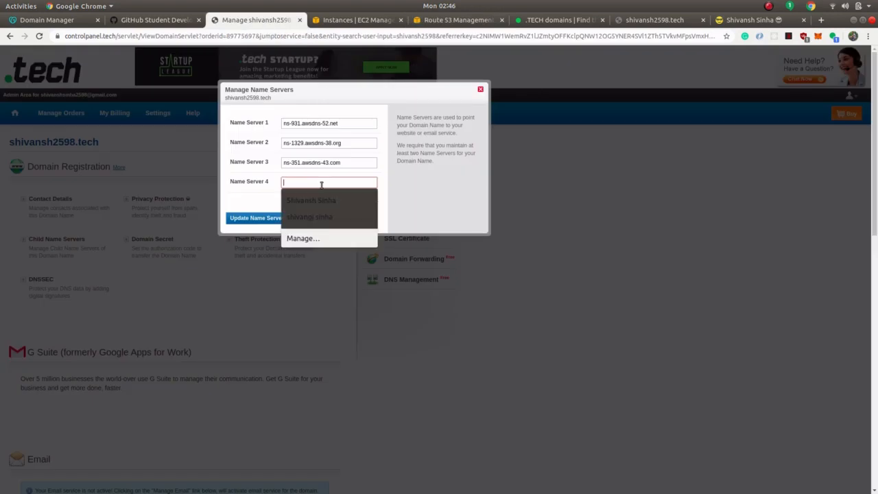
{"action": "key", "text": "ctrl+v"}
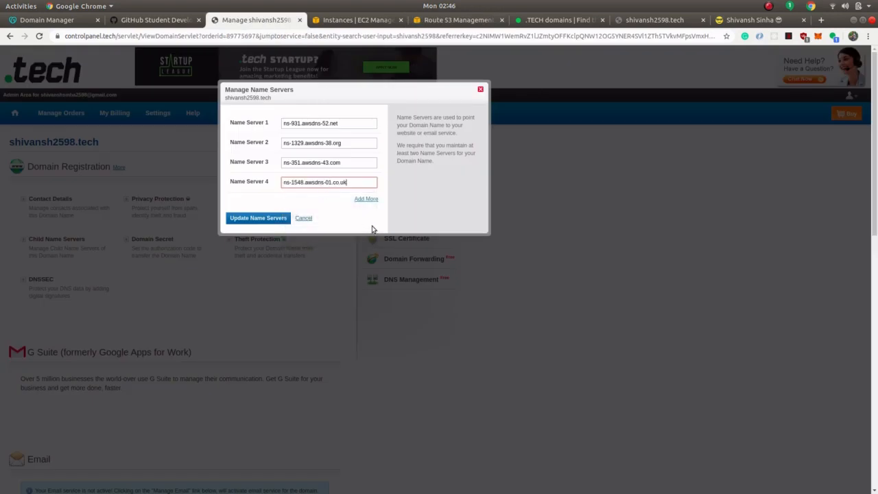
{"action": "left_click", "coordinate": [264, 224]}
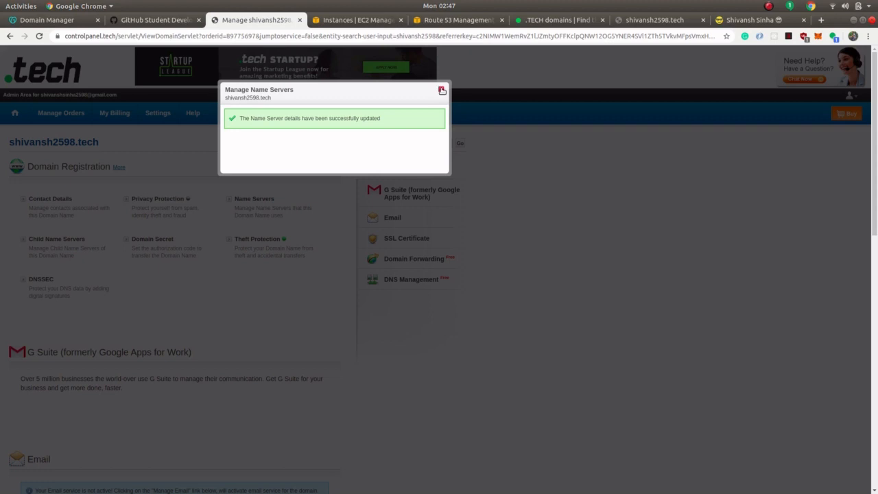
{"action": "left_click", "coordinate": [441, 90]}
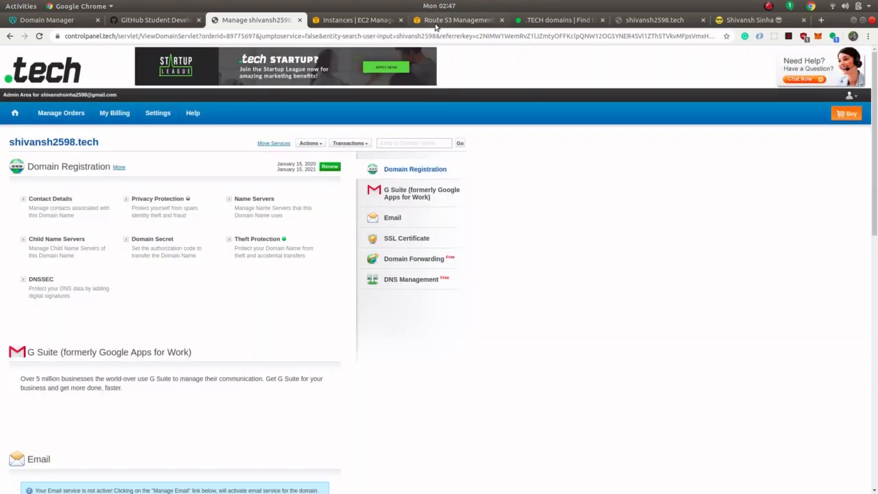
Switch to the GoDaddy domain manager and examine the types and values of doorcha.com's DNS records as a reference.
{"action": "left_click", "coordinate": [443, 20]}
{"action": "left_click", "coordinate": [338, 357]}
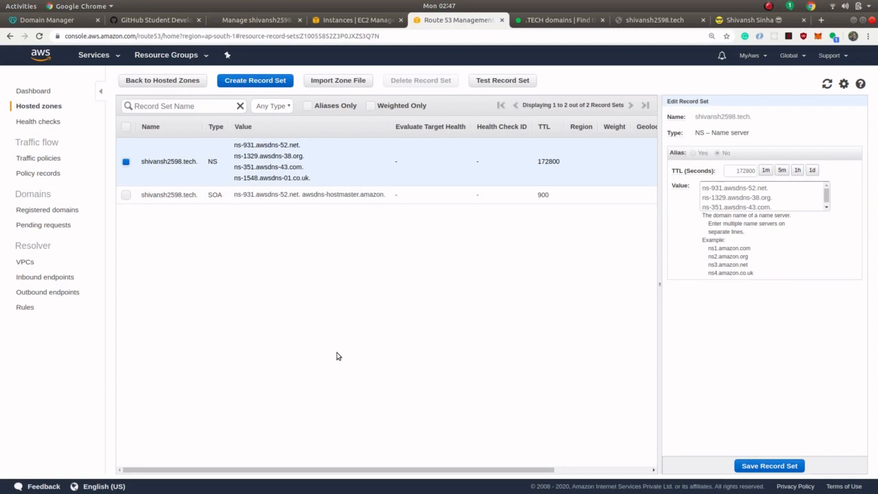
{"action": "left_click", "coordinate": [46, 23]}
{"action": "scroll", "coordinate": [208, 196], "scroll_direction": "up", "scroll_amount": 3}
{"action": "scroll", "coordinate": [212, 206], "scroll_direction": "down", "scroll_amount": 2}
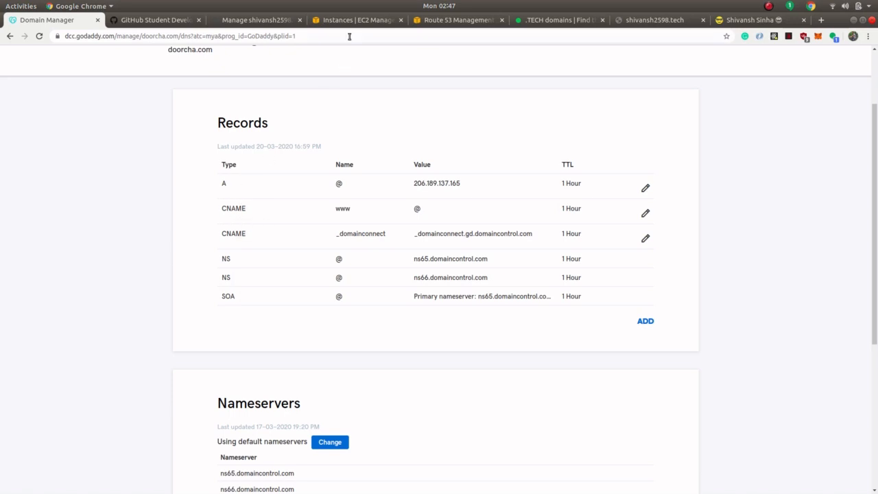
Start a new A record set in the Route 53 hosted zone with the EC2 instance's public IP 13.233.237.36 as its value.
{"action": "left_click", "coordinate": [446, 20]}
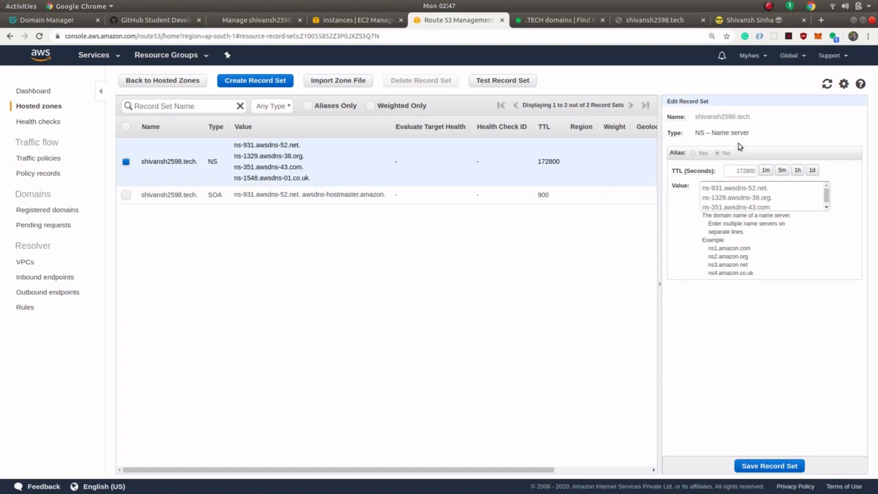
{"action": "left_click", "coordinate": [267, 82]}
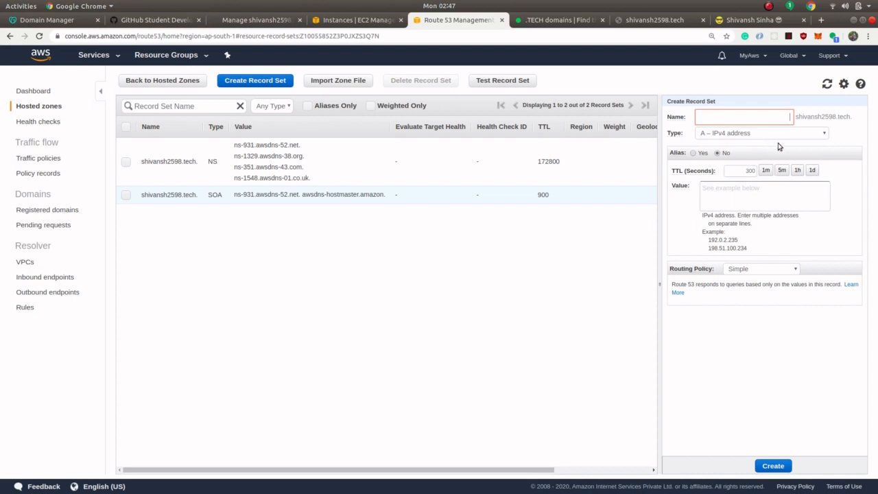
{"action": "left_click", "coordinate": [751, 192]}
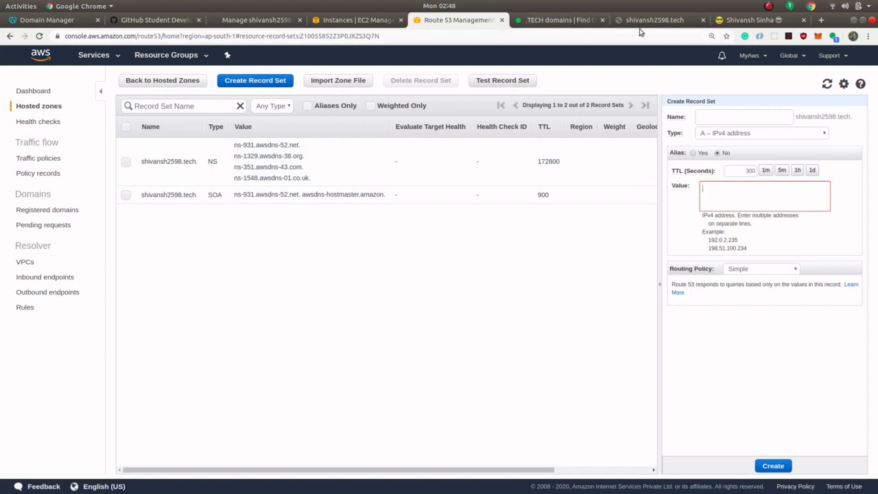
{"action": "left_click", "coordinate": [369, 22]}
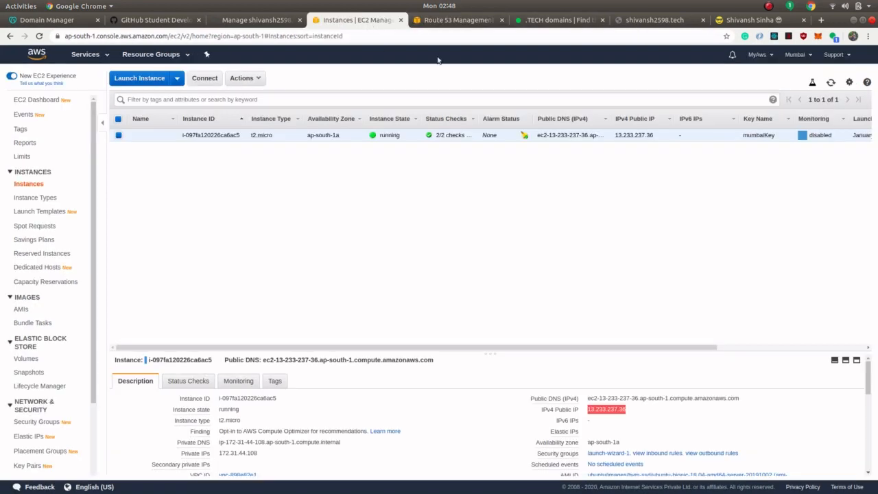
{"action": "left_click", "coordinate": [627, 414]}
{"action": "left_click", "coordinate": [632, 410]}
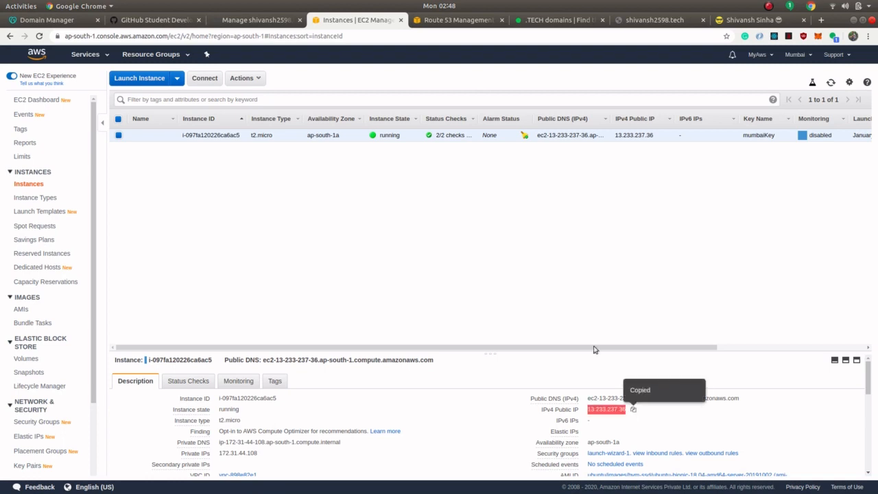
{"action": "left_click", "coordinate": [476, 31]}
{"action": "left_click", "coordinate": [473, 20]}
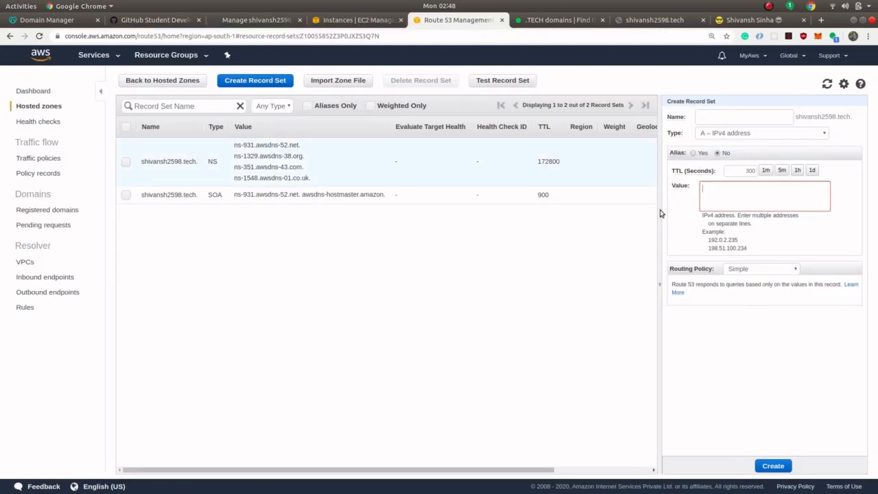
{"action": "left_click", "coordinate": [720, 197]}
{"action": "key", "text": "ctrl+v"}
Check the record's domain name and IP value, and create the A record with a blank name and Simple routing.
{"action": "left_click", "coordinate": [838, 122]}
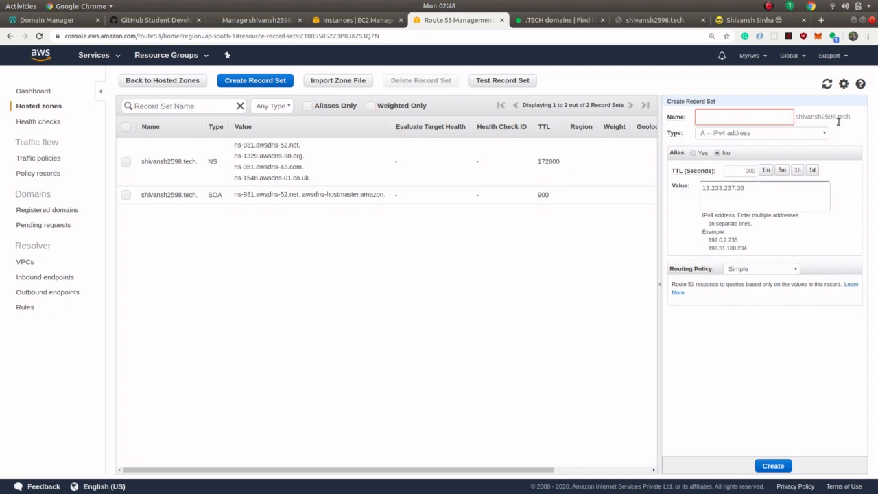
{"action": "left_click_drag", "start_coordinate": [854, 120], "coordinate": [792, 120]}
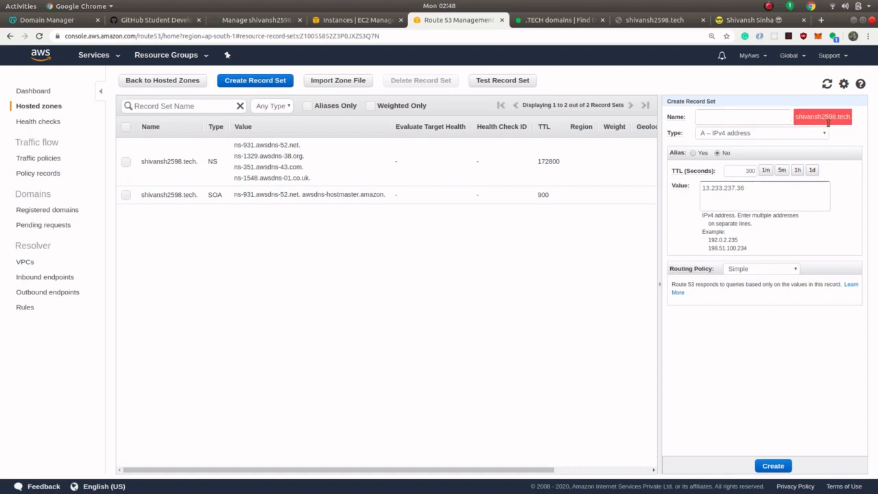
{"action": "left_click", "coordinate": [759, 190]}
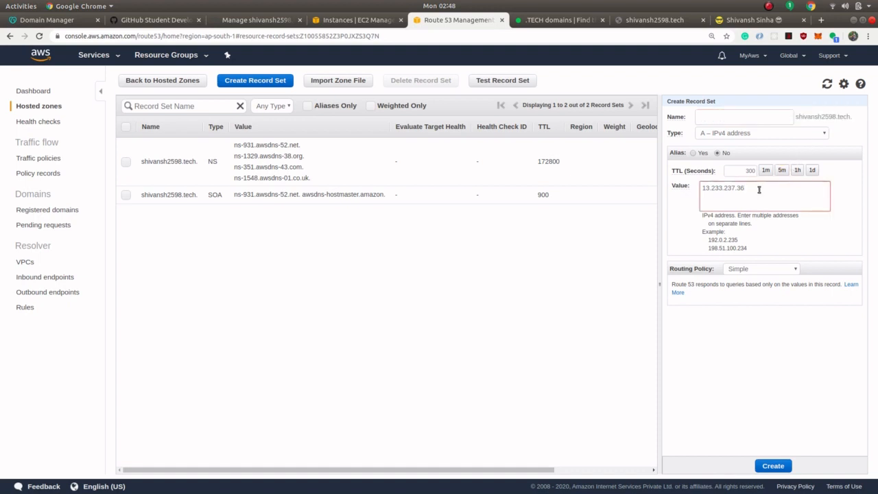
{"action": "left_click_drag", "start_coordinate": [758, 190], "coordinate": [700, 187]}
{"action": "left_click", "coordinate": [772, 379]}
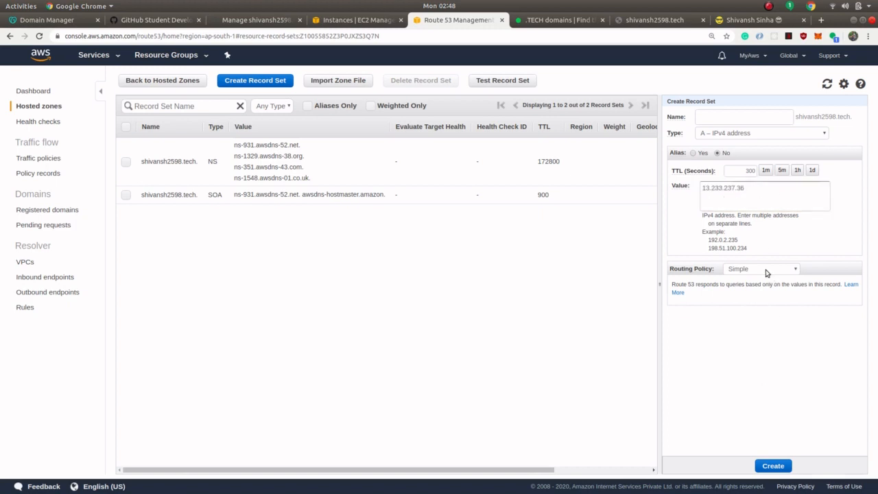
{"action": "left_click", "coordinate": [773, 466]}
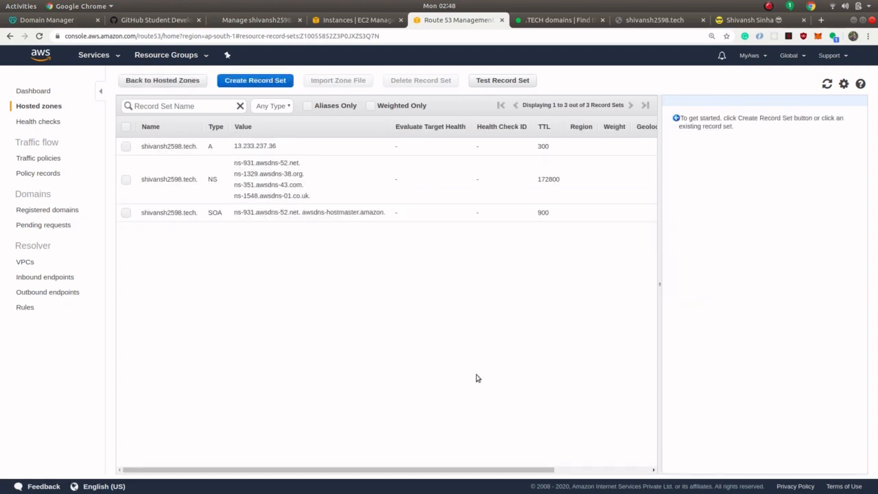
{"action": "left_click", "coordinate": [254, 82]}
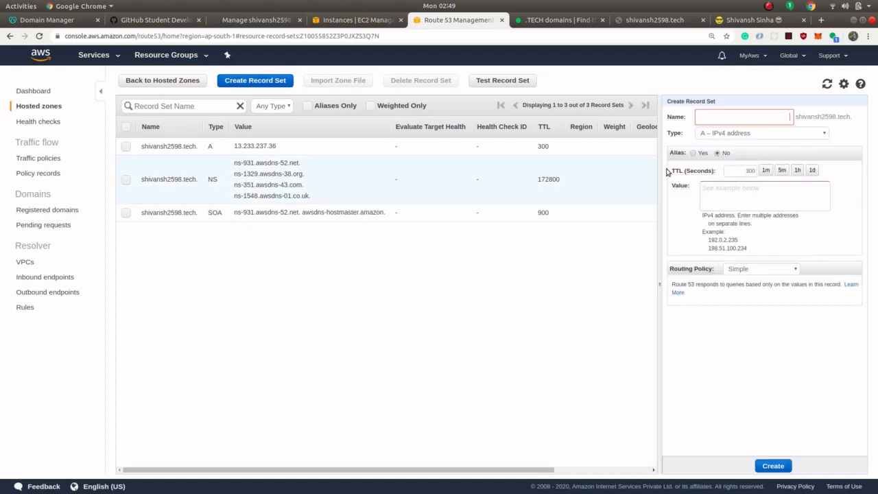
{"action": "left_click", "coordinate": [763, 137]}
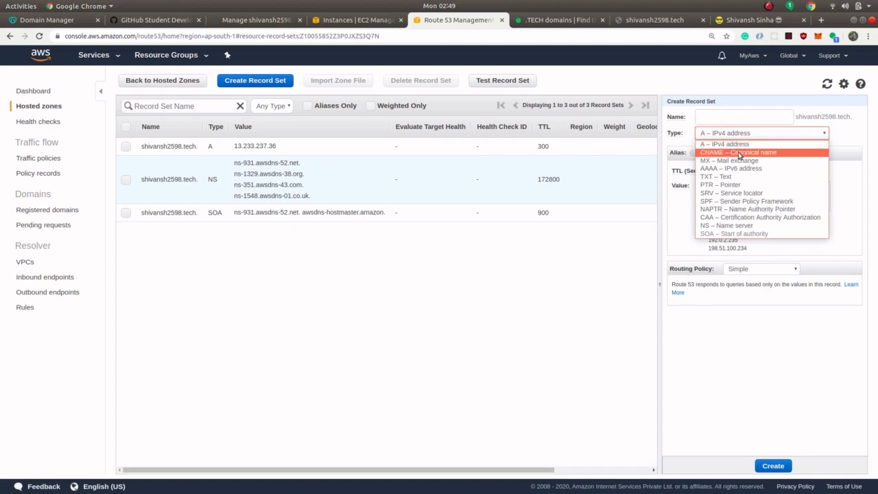
{"action": "left_click", "coordinate": [737, 152]}
{"action": "left_click", "coordinate": [745, 117]}
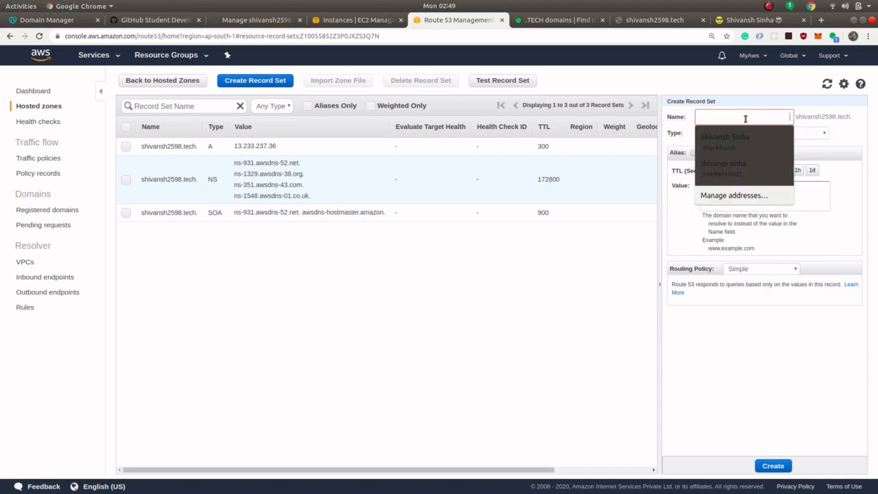
{"action": "type", "text": "www"}
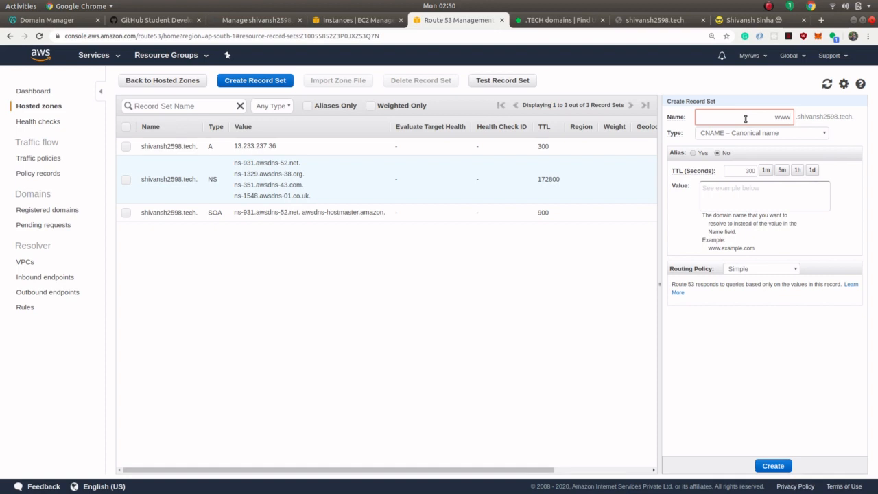
Set the CNAME record's value to the bare .tech domain name with a trailing dot and create the record.
{"action": "left_click", "coordinate": [762, 189]}
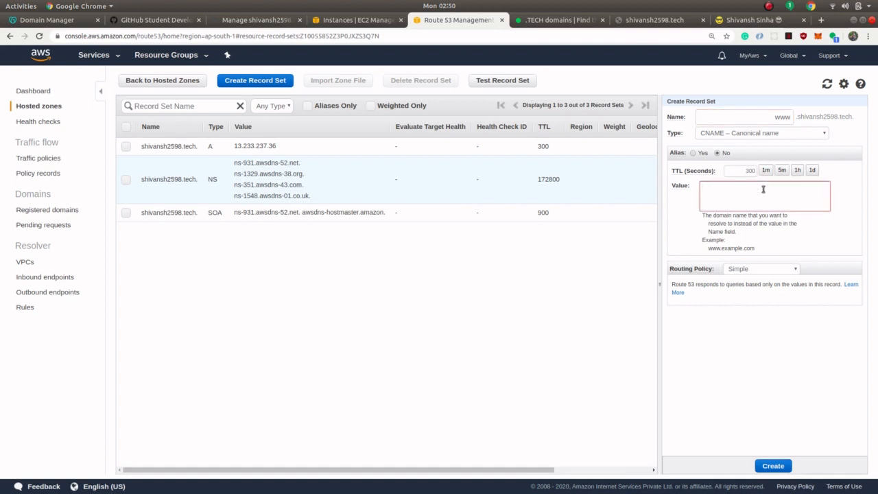
{"action": "type", "text": "shivansh2598.tech."}
{"action": "left_click_drag", "start_coordinate": [776, 115], "coordinate": [821, 116]}
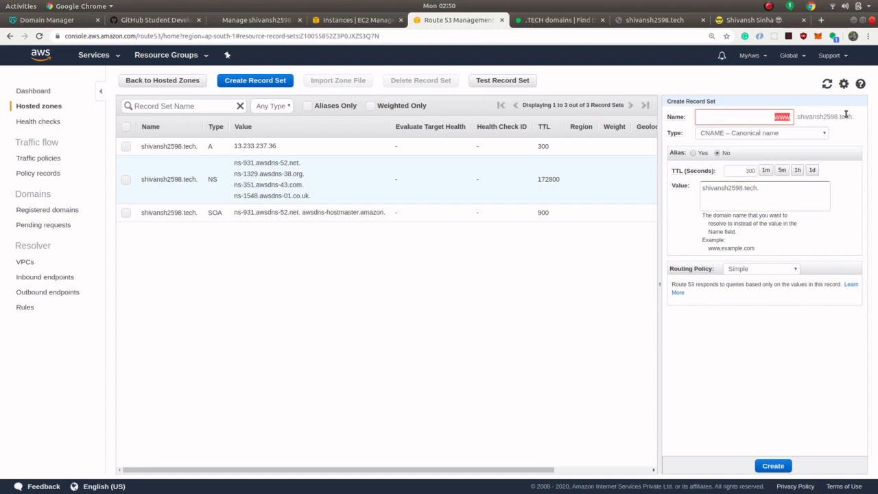
{"action": "left_click", "coordinate": [777, 189]}
{"action": "key", "text": "ctrl+a"}
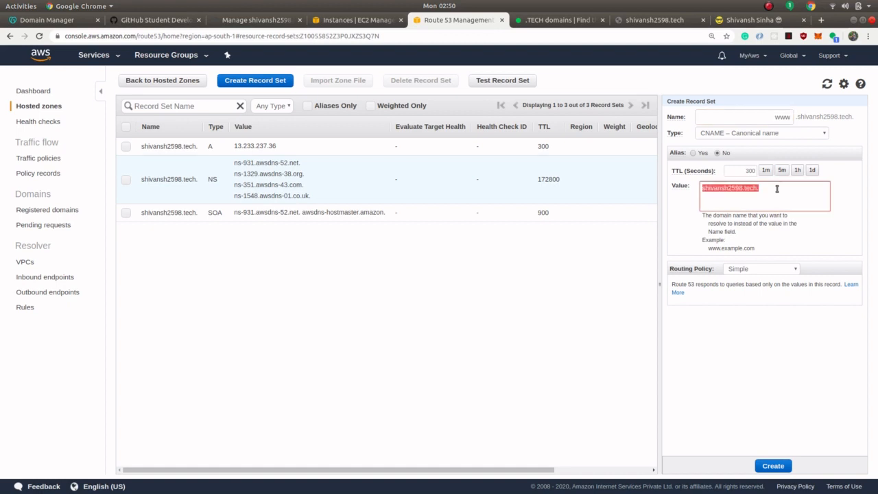
{"action": "left_click", "coordinate": [766, 340]}
{"action": "left_click", "coordinate": [775, 465]}
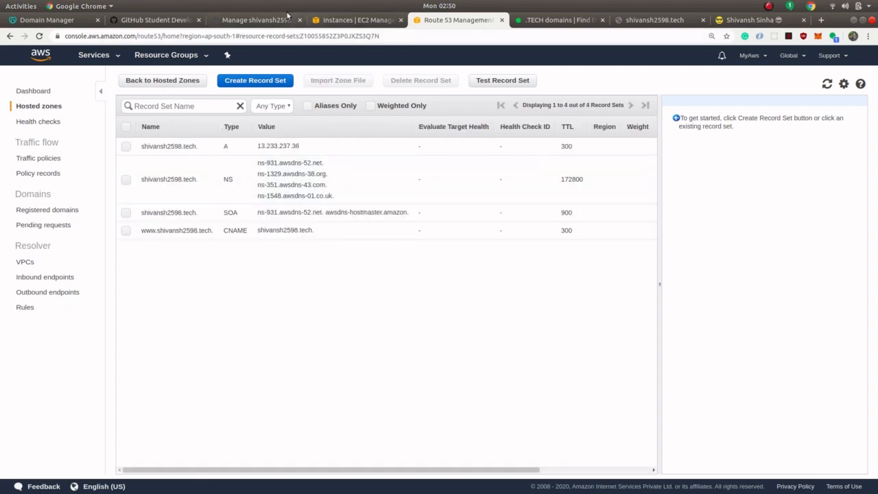
Review the .tech domain's saved name servers in its control panel and reload the website at the bare domain.
{"action": "left_click", "coordinate": [268, 20]}
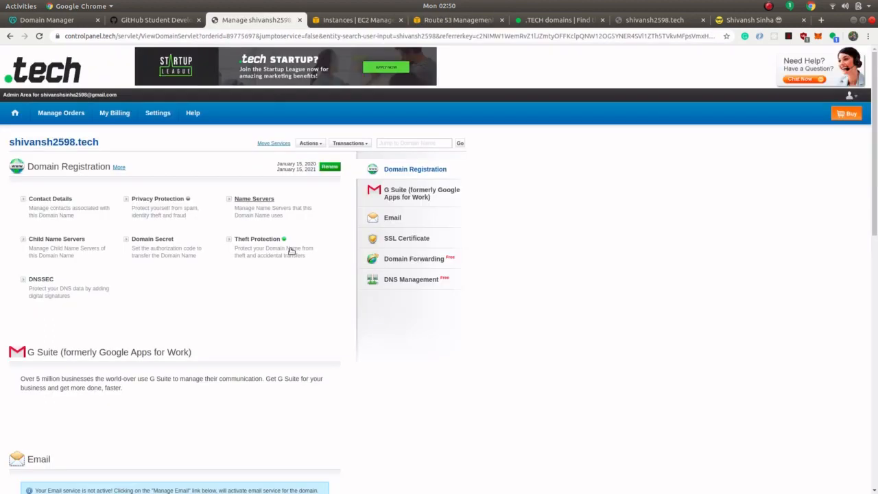
{"action": "left_click", "coordinate": [261, 198]}
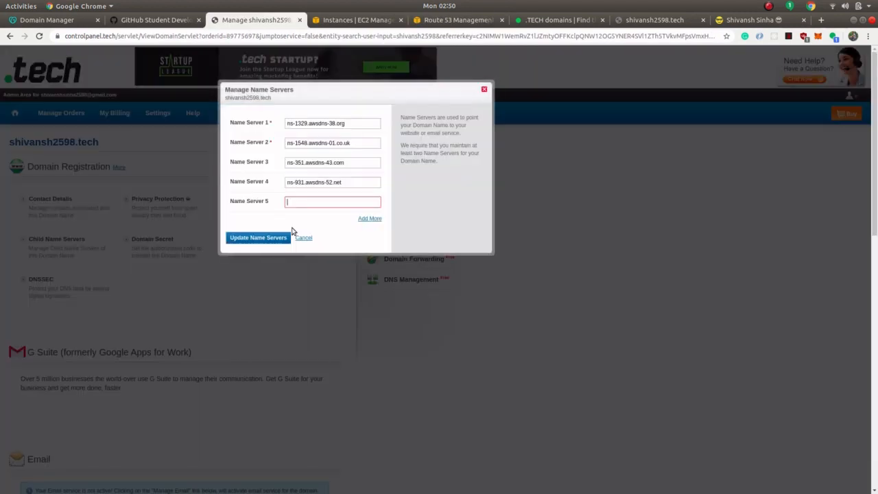
{"action": "left_click", "coordinate": [484, 90]}
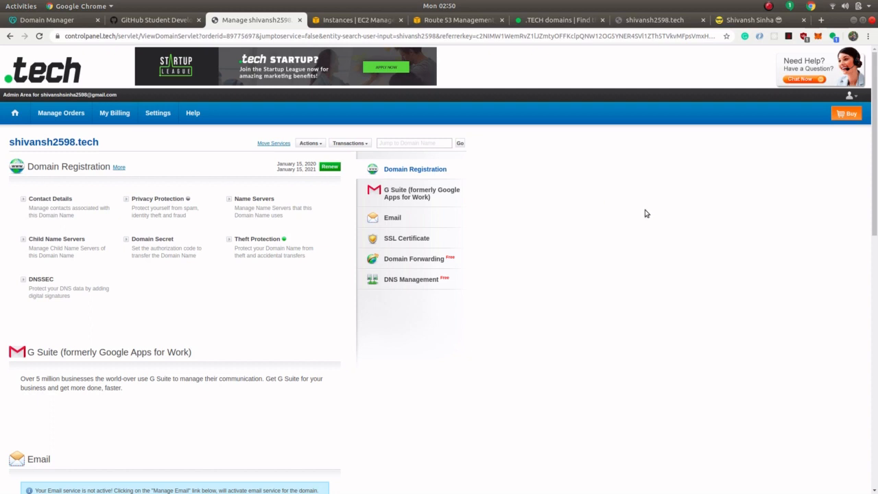
{"action": "left_click", "coordinate": [655, 20]}
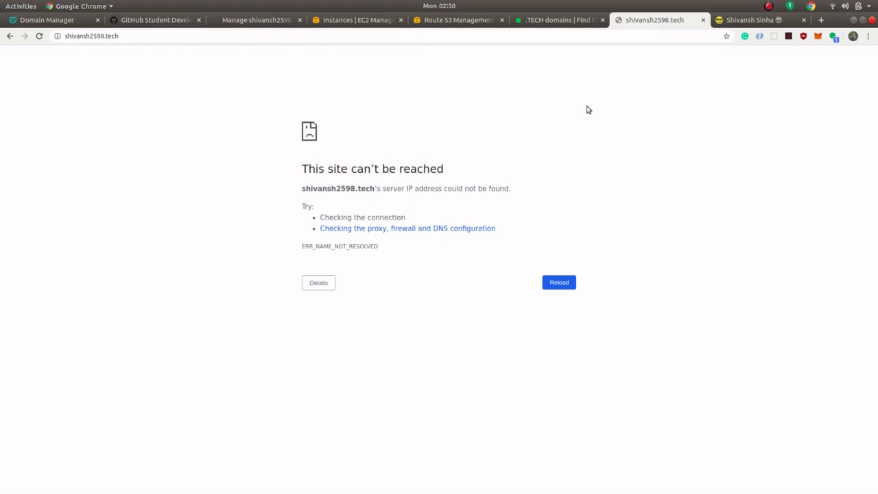
{"action": "key", "text": "ctrl+r"}
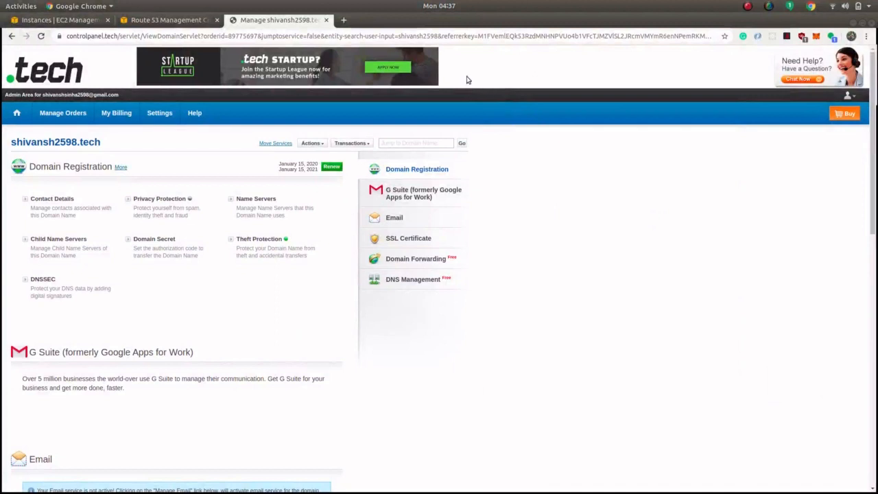
Load the bare .tech domain in a new browser tab to test the A record.
{"action": "left_click", "coordinate": [343, 20]}
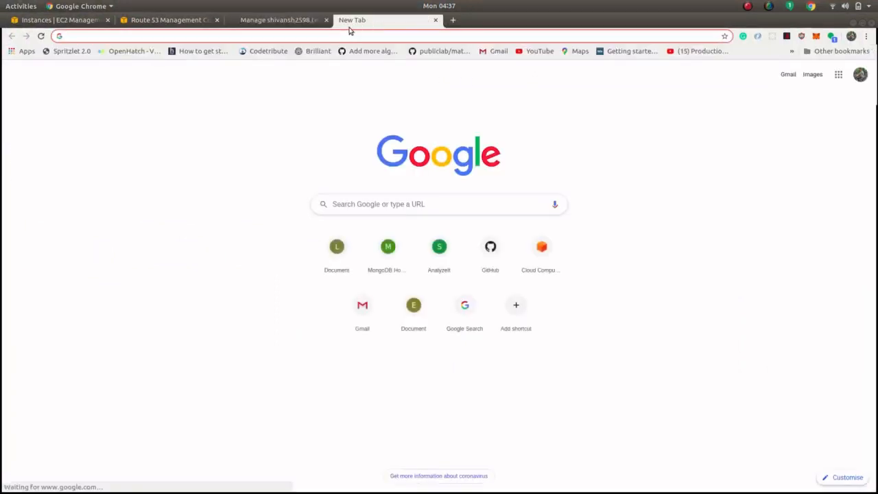
{"action": "type", "text": "shivansh2598.tech"}
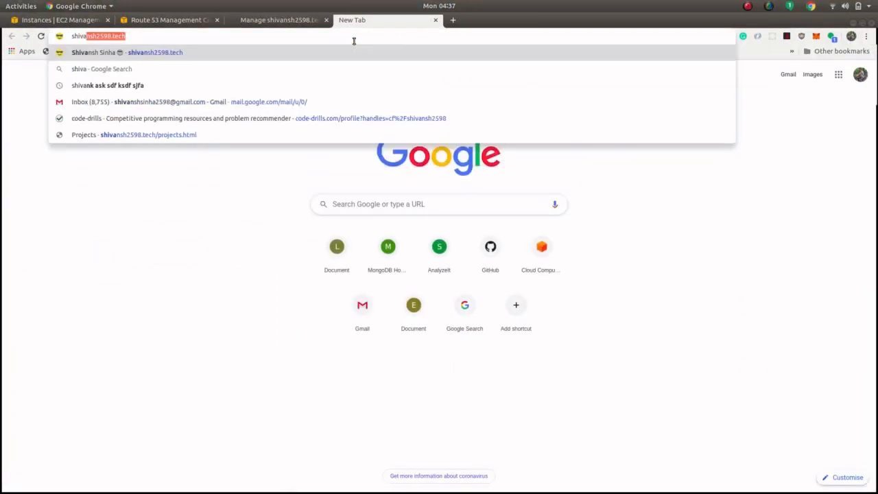
{"action": "key", "text": "Return"}
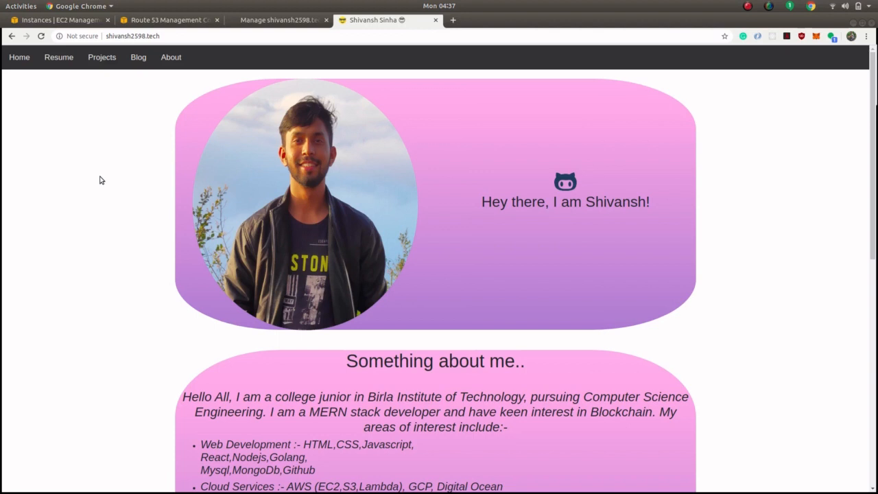
Load the www version of the .tech domain in a new browser tab and compare it with the CNAME record in Route 53.
{"action": "left_click", "coordinate": [453, 20]}
{"action": "type", "text": "www"}
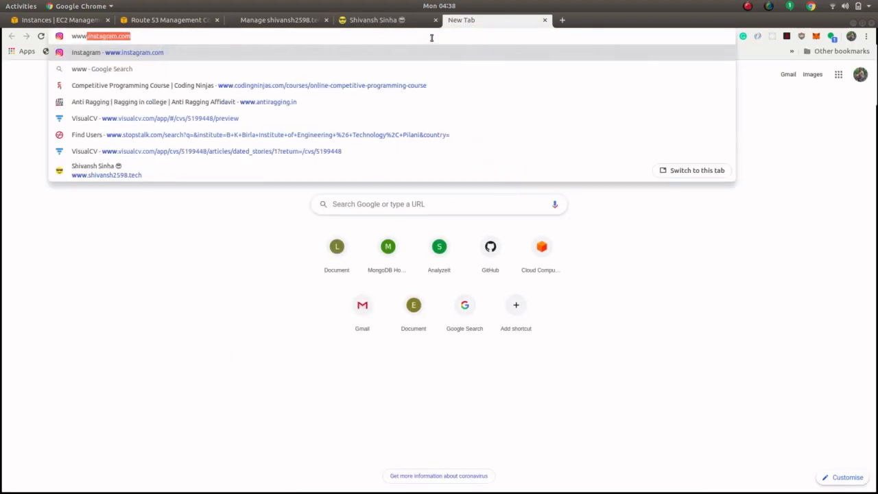
{"action": "type", "text": ".shivn"}
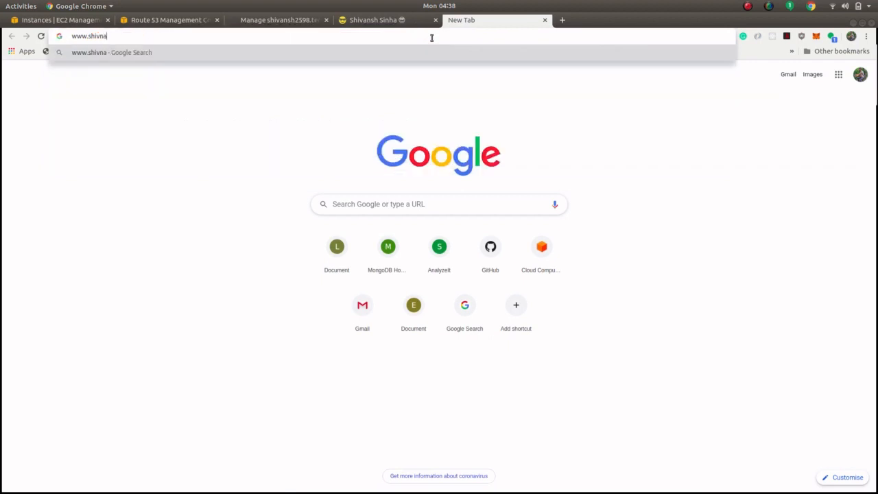
{"action": "key", "text": "BackSpace"}
{"action": "type", "text": "ansh"}
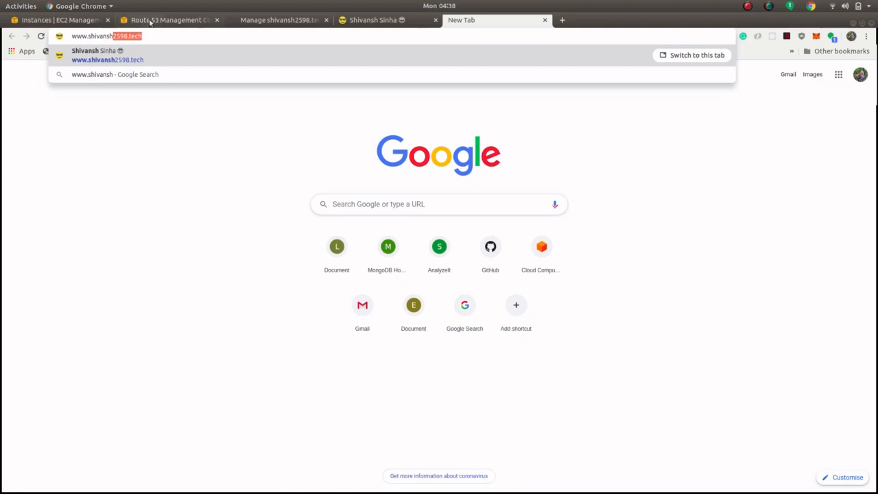
{"action": "left_click", "coordinate": [152, 22]}
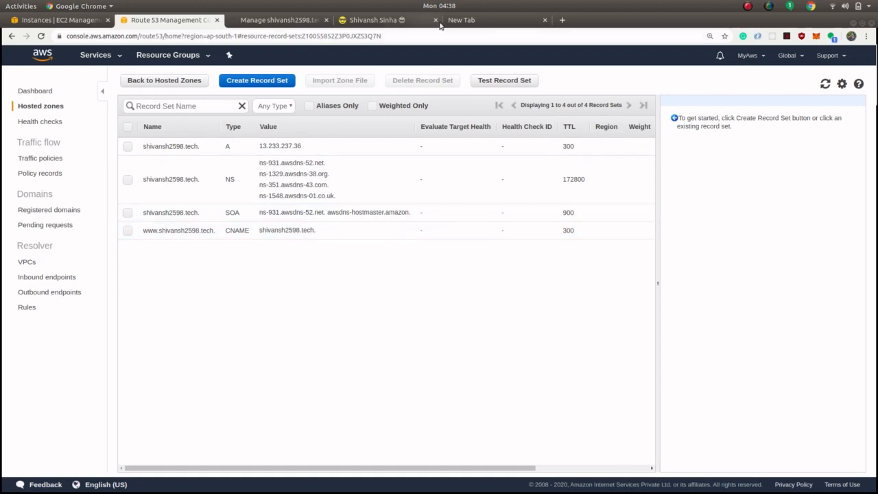
{"action": "left_click", "coordinate": [466, 20]}
{"action": "key", "text": "Return"}
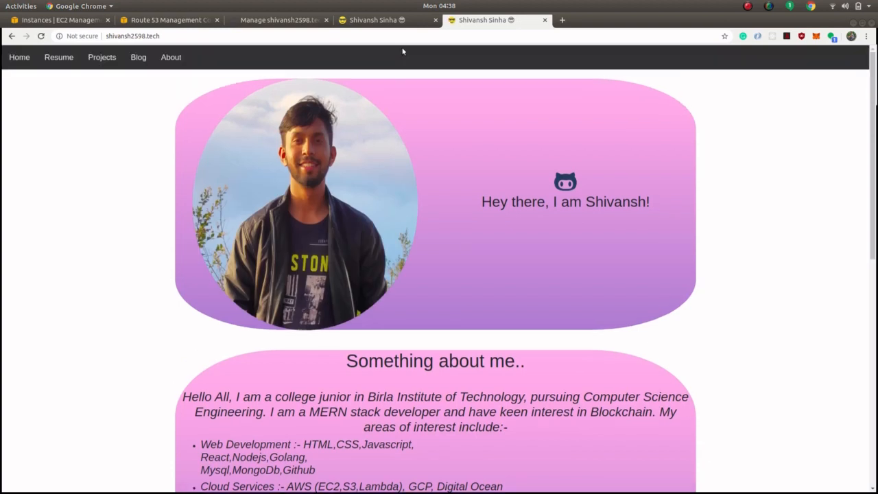
{"action": "left_click", "coordinate": [168, 20]}
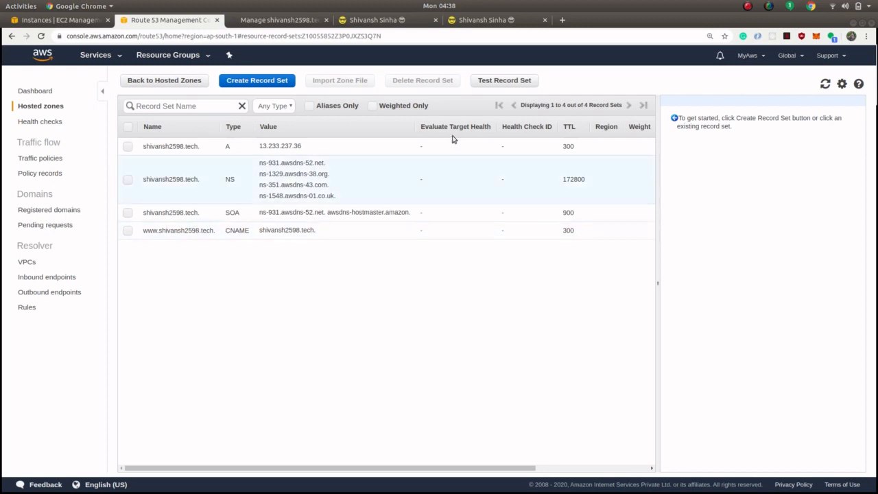
{"action": "left_click", "coordinate": [496, 20]}
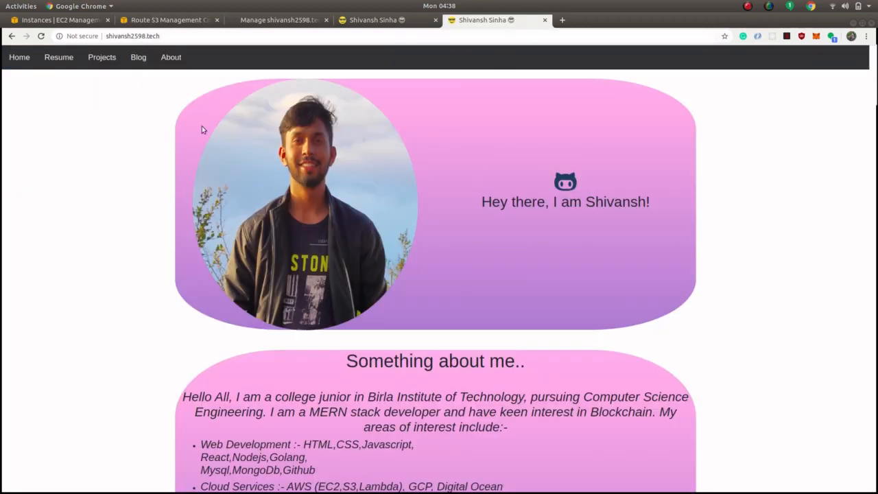
Inspect the connection security details of the .tech website and compare them with those of the Route 53 console.
{"action": "left_click", "coordinate": [82, 37]}
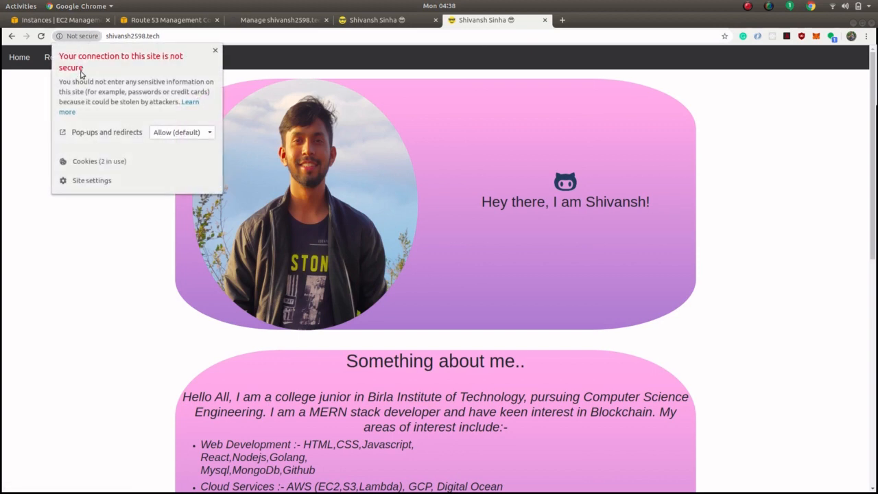
{"action": "left_click", "coordinate": [214, 51]}
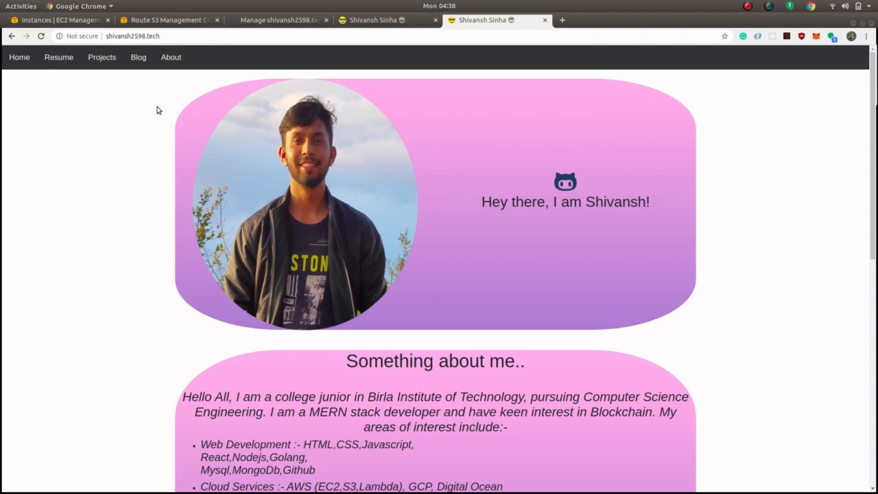
{"action": "left_click", "coordinate": [160, 22]}
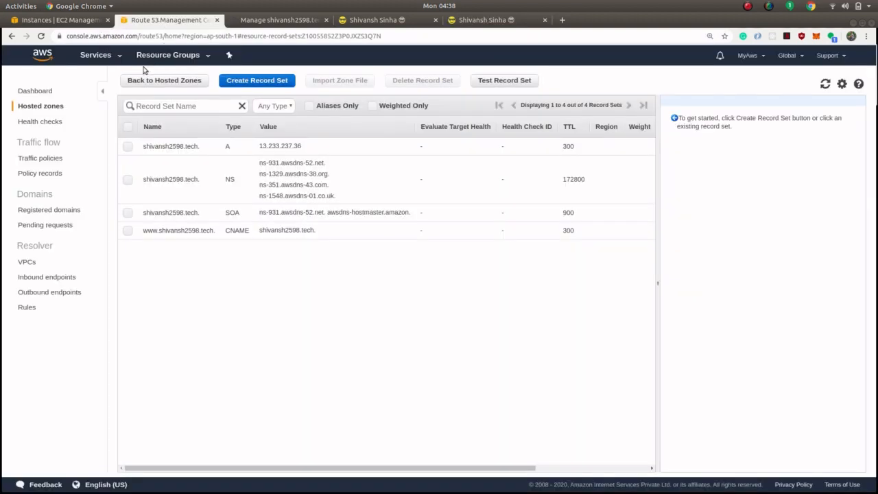
{"action": "left_click", "coordinate": [60, 37]}
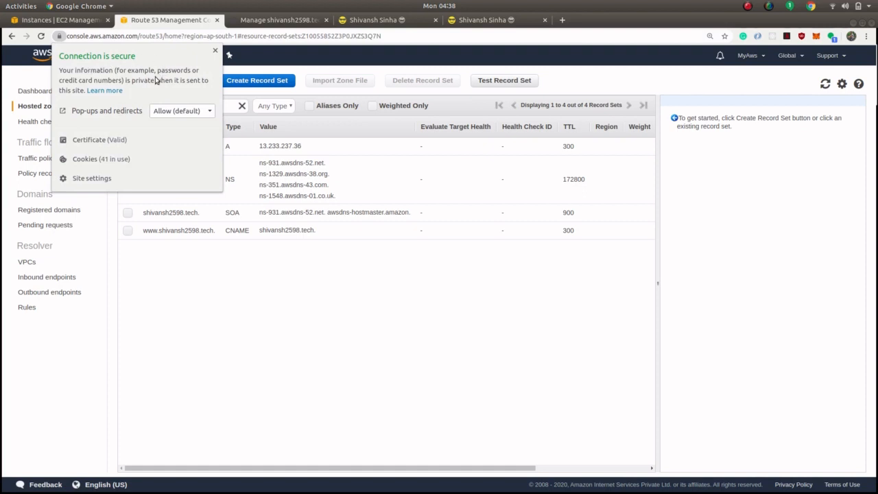
{"action": "left_click", "coordinate": [216, 52]}
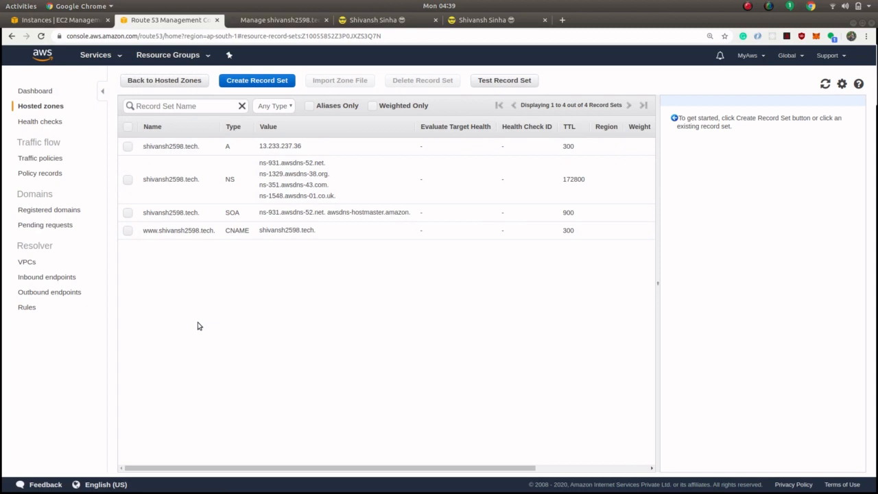
{"action": "left_click", "coordinate": [402, 19]}
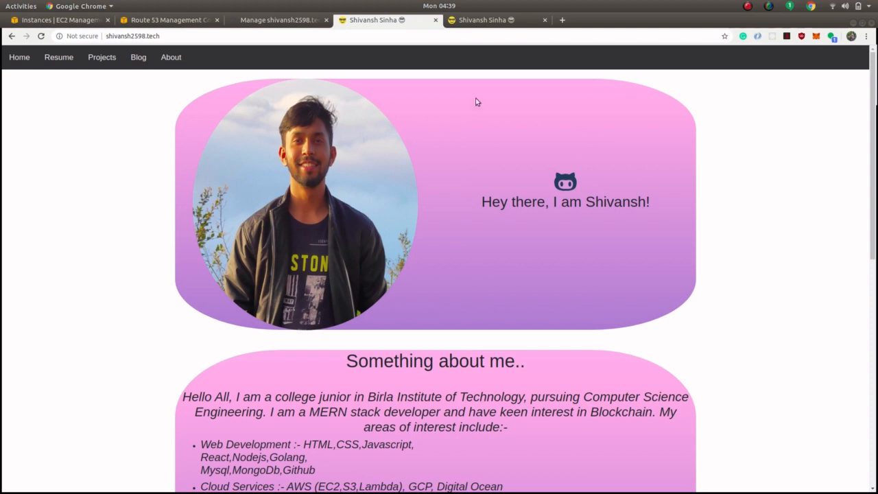
{"action": "left_click", "coordinate": [562, 20]}
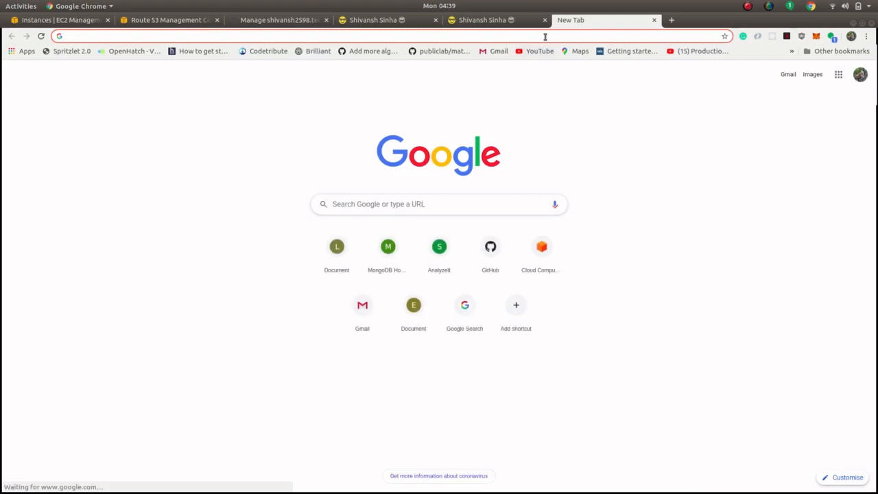
{"action": "type", "text": "https"}
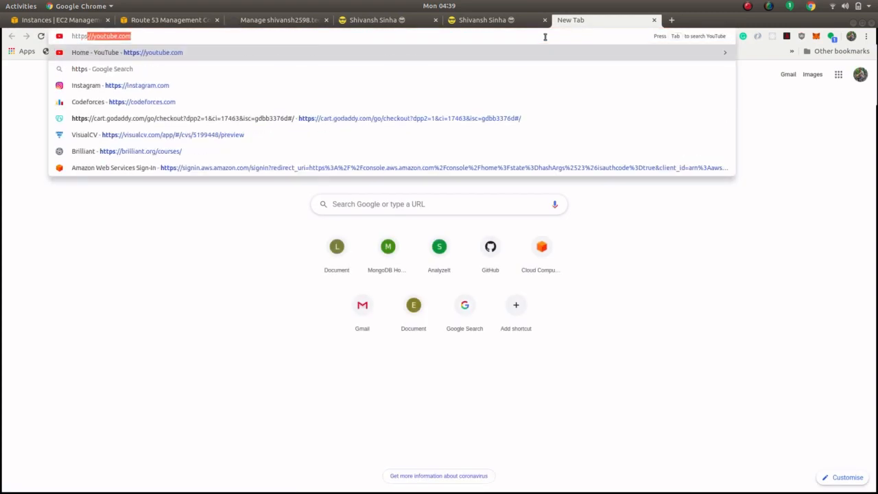
{"action": "type", "text": "://shivnahs"}
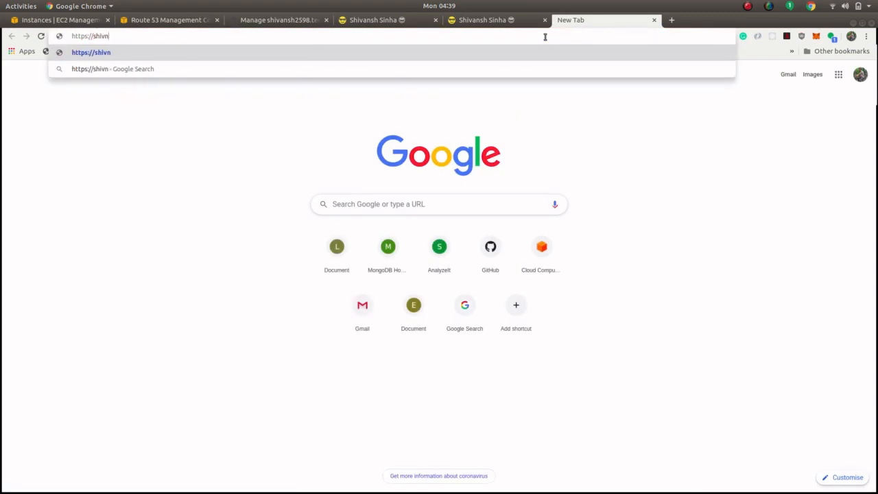
{"action": "key", "text": "BackSpace"}
{"action": "key", "text": "BackSpace"}
{"action": "key", "text": "BackSpace"}
{"action": "key", "text": "BackSpace"}
{"action": "type", "text": "ansh2"}
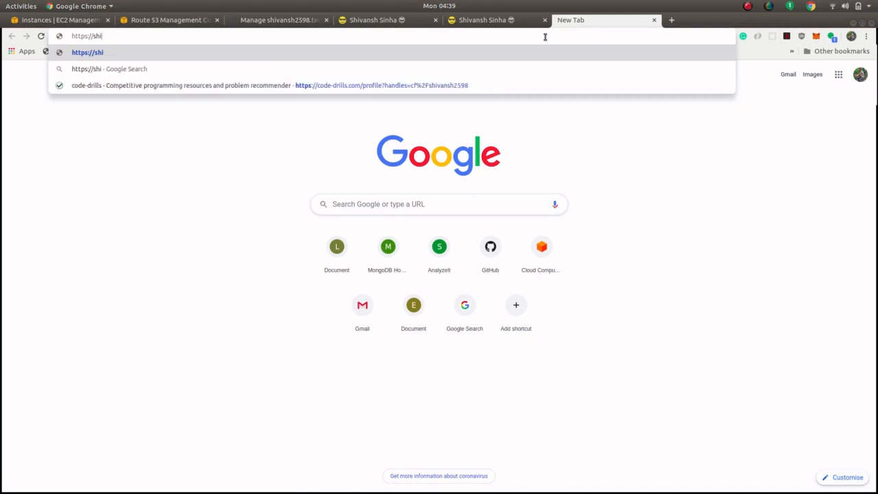
{"action": "type", "text": "598.tech"}
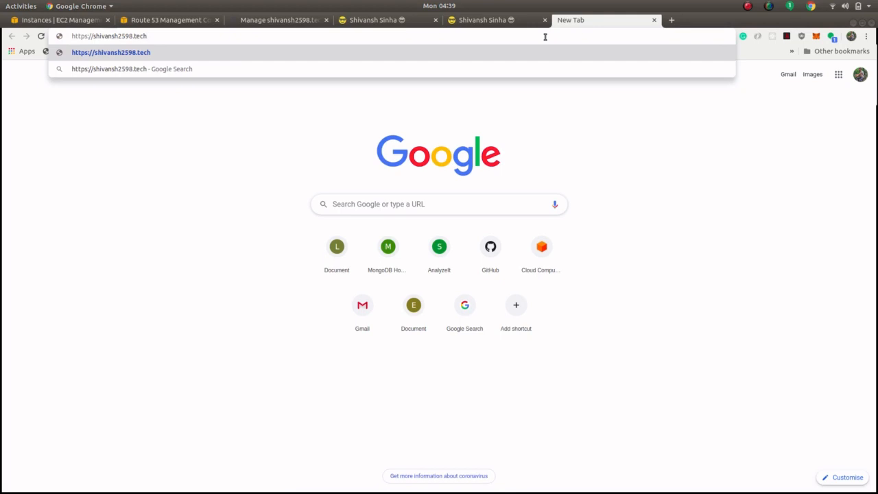
{"action": "key", "text": "Return"}
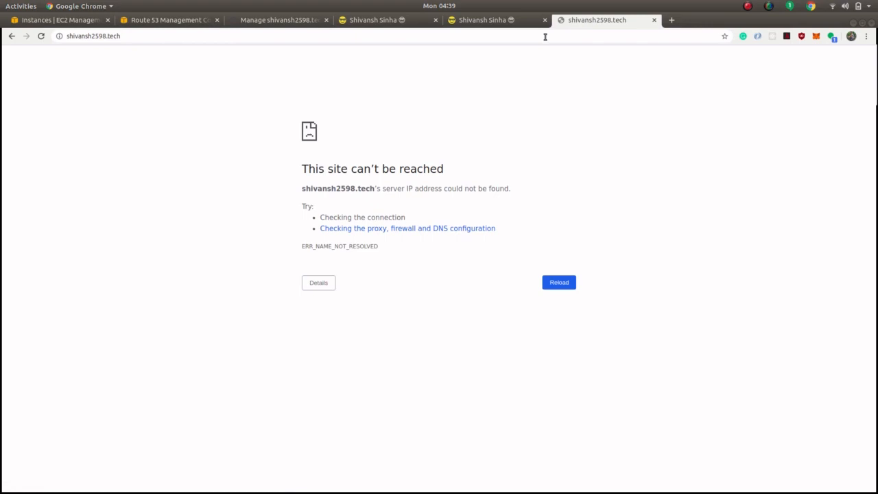
{"action": "left_click", "coordinate": [544, 37]}
{"action": "key", "text": "Home"}
{"action": "type", "text": "https://"}
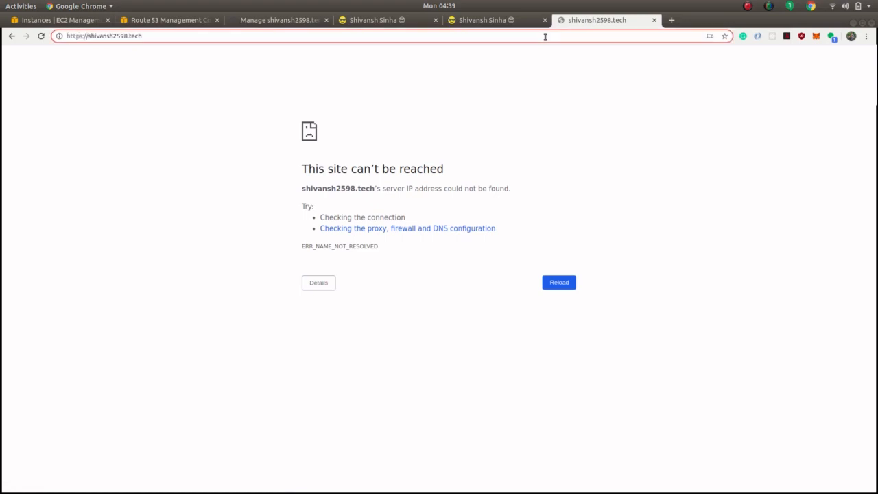
{"action": "key", "text": "BackSpace"}
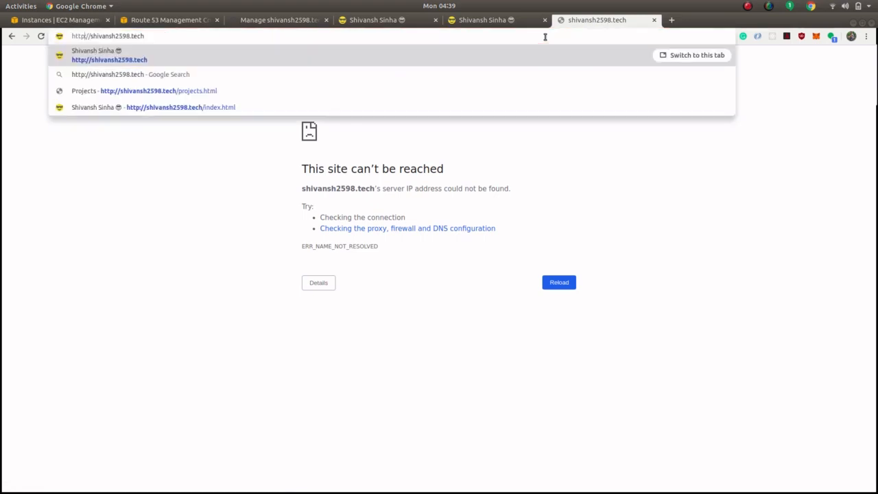
{"action": "key", "text": "Return"}
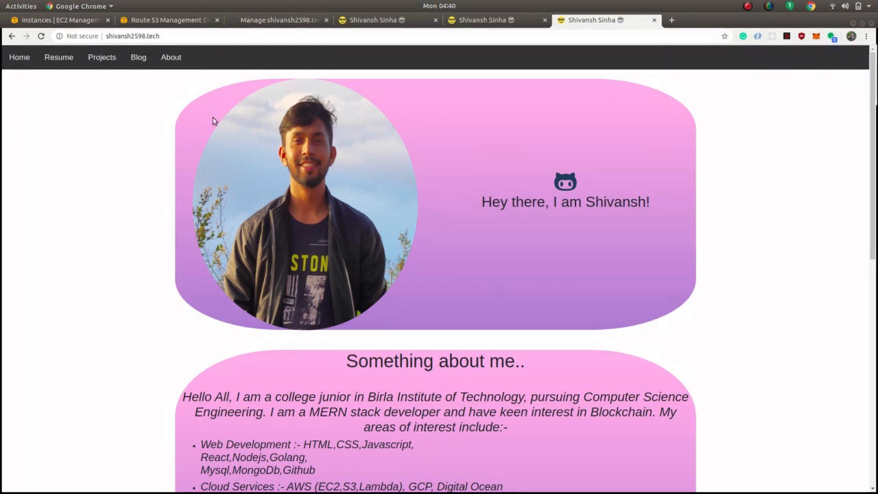
Open the .TECH domains homepage at get.tech in a new browser tab.
{"action": "left_click", "coordinate": [670, 21]}
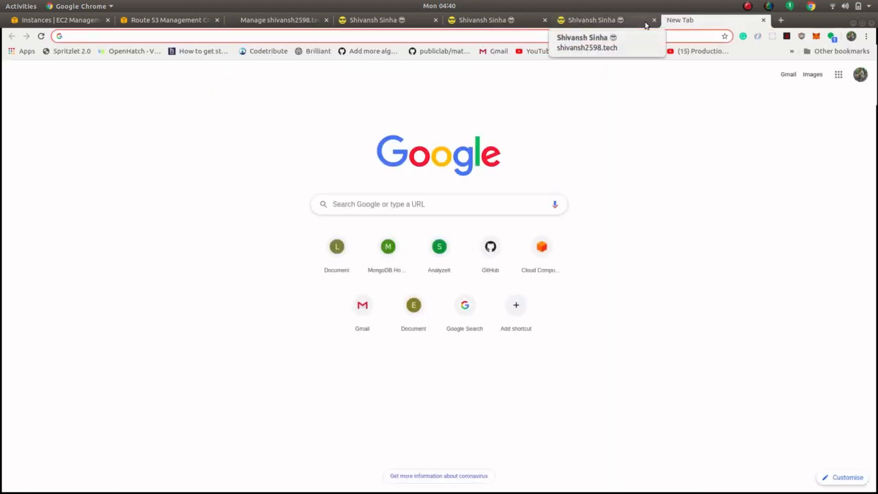
{"action": "type", "text": ".tec"}
{"action": "key", "text": "Up"}
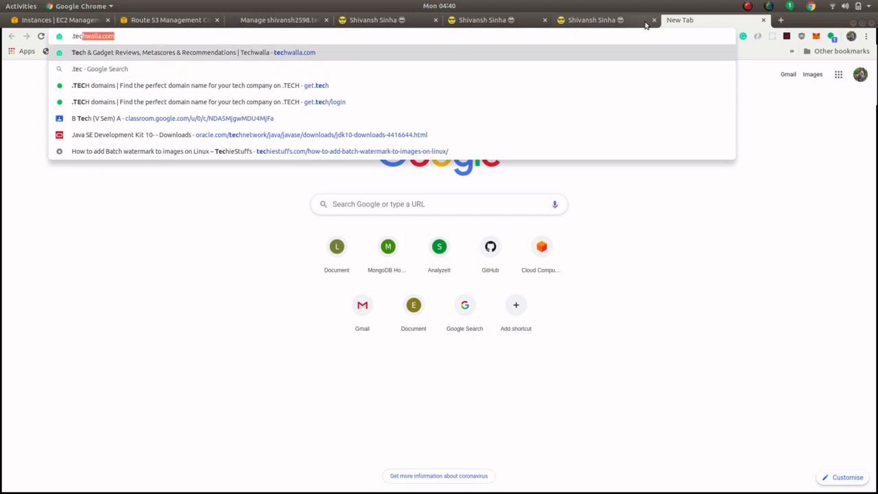
{"action": "key", "text": "Down"}
{"action": "key", "text": "Down"}
{"action": "key", "text": "Return"}
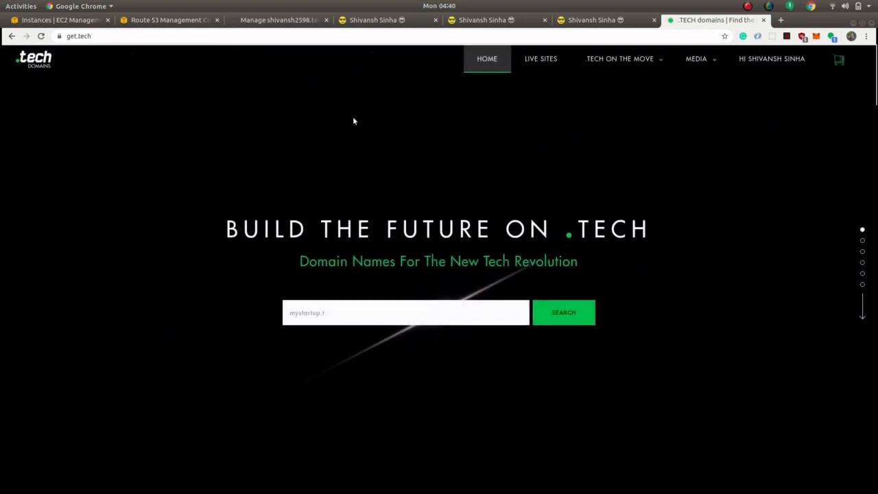
Review the Route 53 hosted zone list and the record sets of the .tech domain's zone.
{"action": "left_click", "coordinate": [161, 20]}
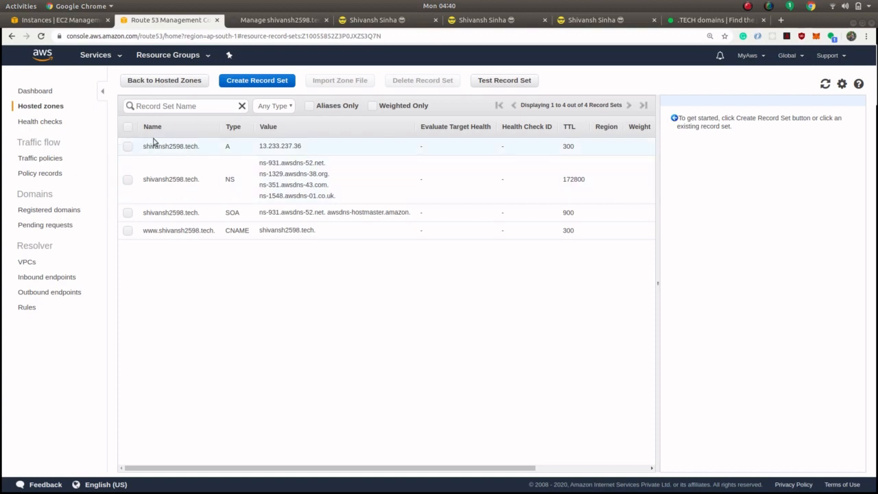
{"action": "left_click", "coordinate": [164, 83]}
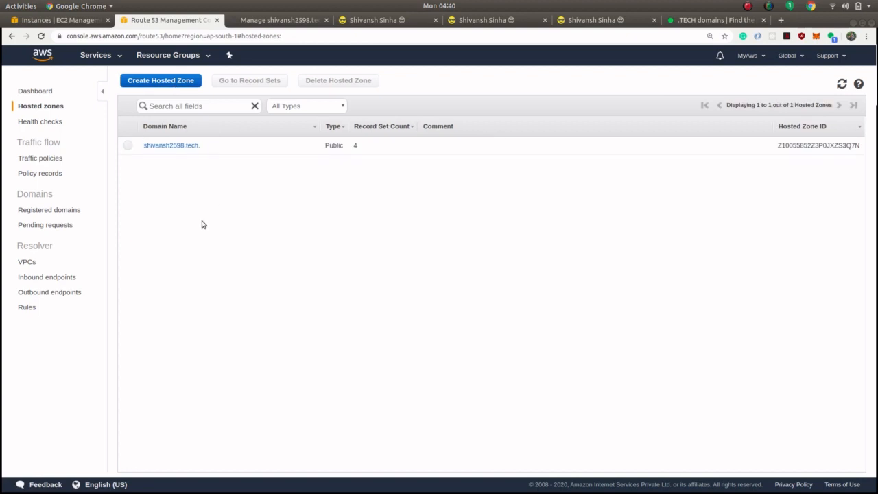
{"action": "left_click", "coordinate": [171, 146]}
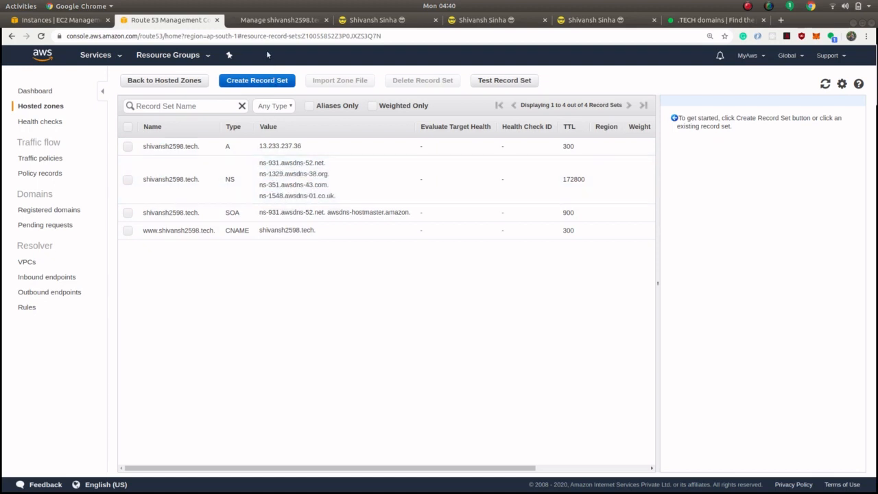
Open the name server settings of the domain in the .tech control panel.
{"action": "left_click", "coordinate": [273, 19]}
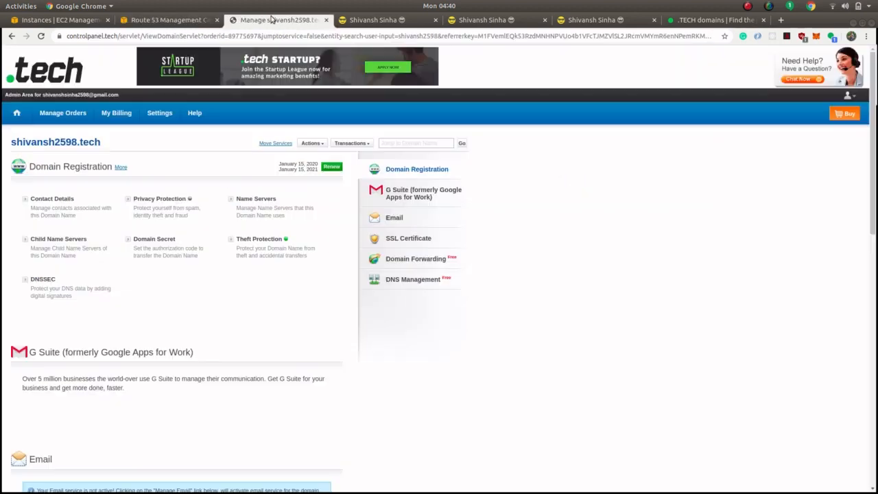
{"action": "left_click", "coordinate": [258, 198]}
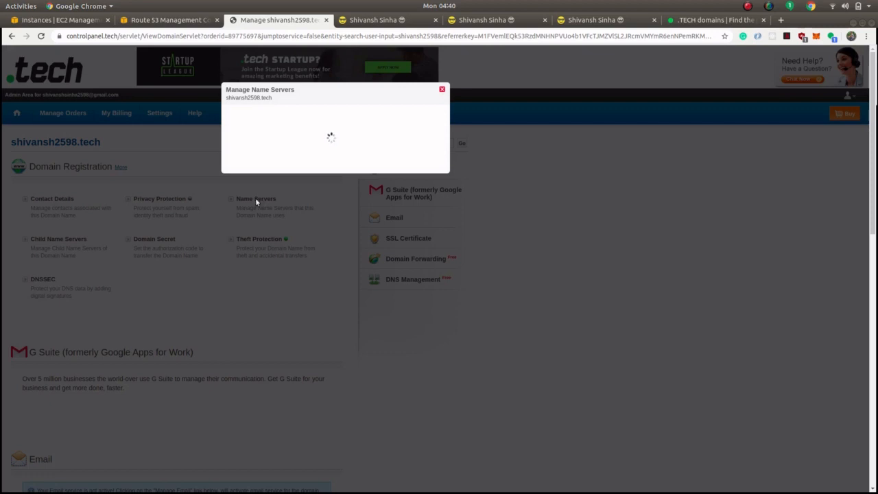